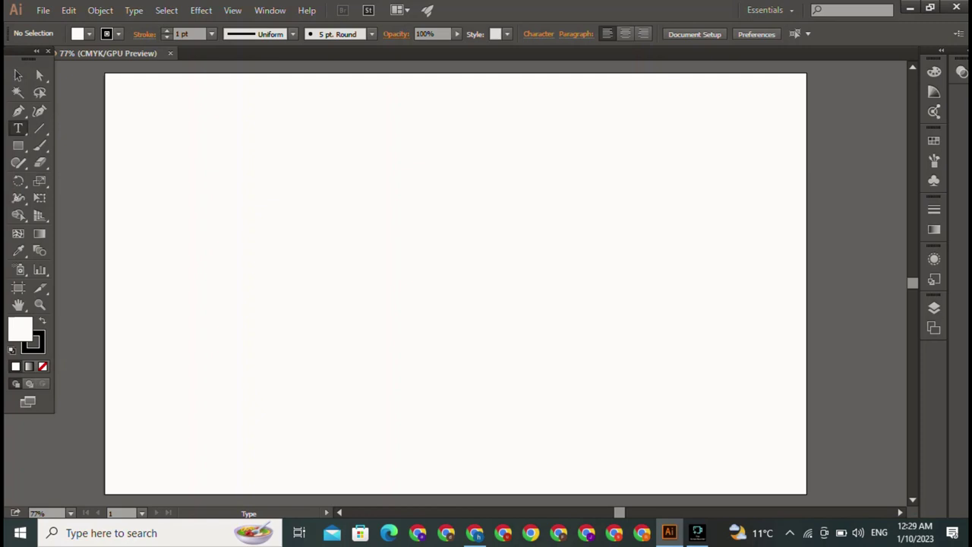
- Replace a stray empty text object with 'Faheem' text scaled to about 139 pt
left_click(302, 193)
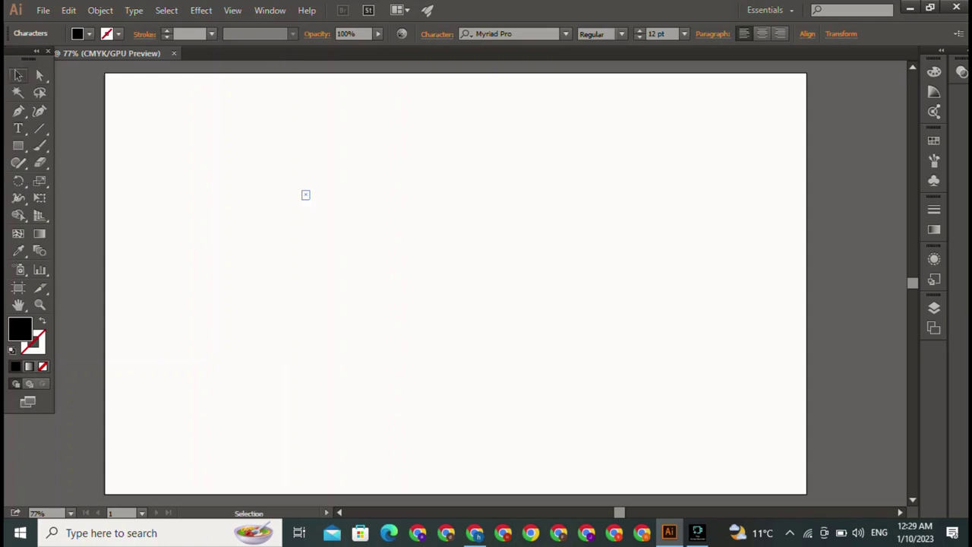
left_click(18, 75)
key("Delete")
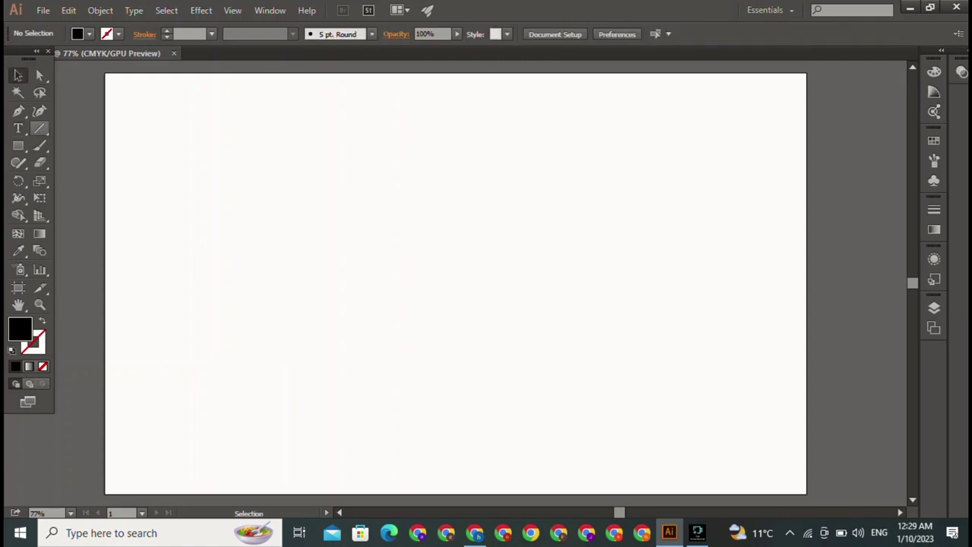
key("t")
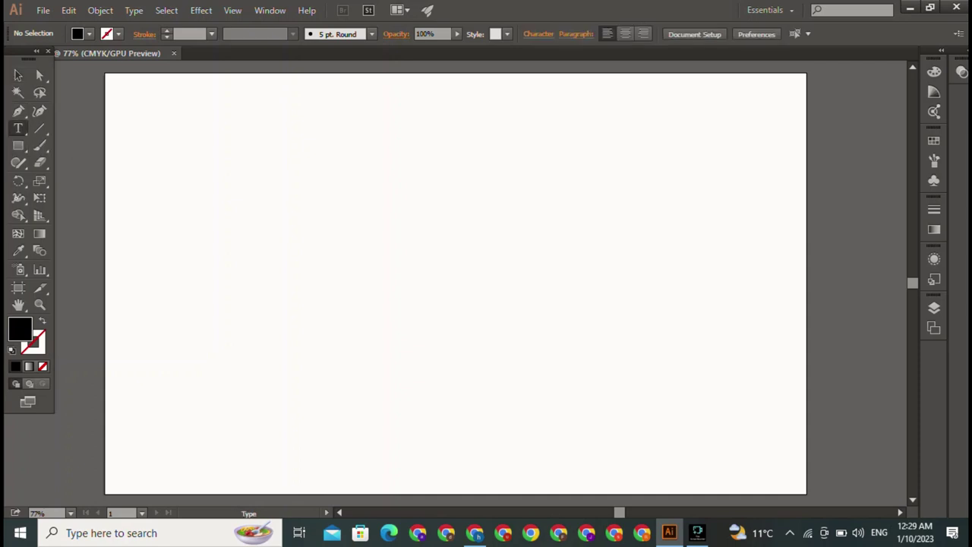
left_click(282, 197)
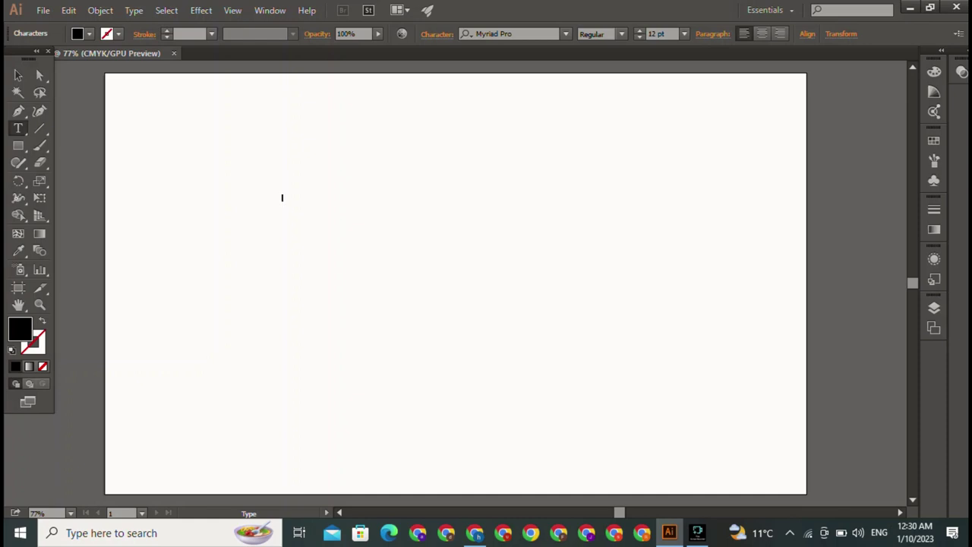
type("Fahee")
type("m")
key("Escape")
left_click_drag(308, 203, 551, 325)
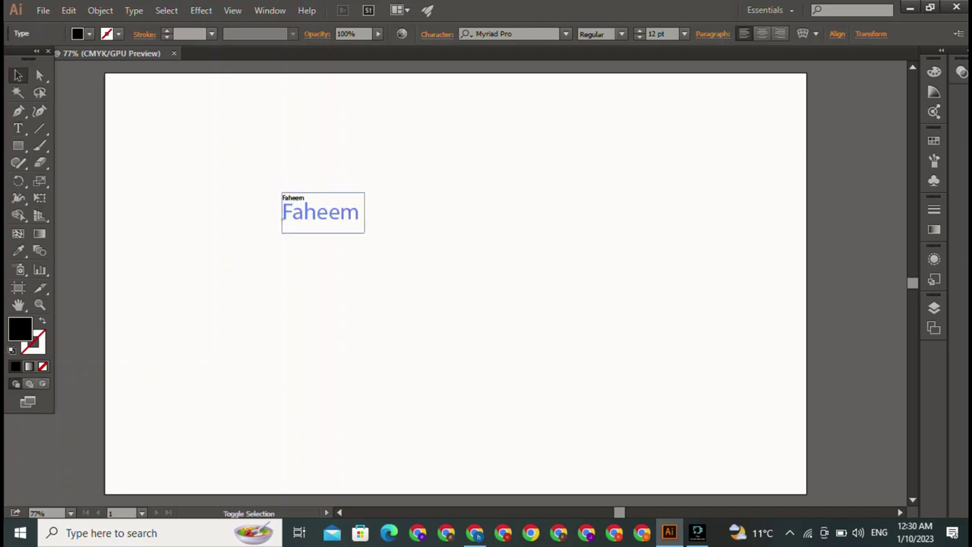
- Apply Type > Change Case > UPPERCASE so the name reads FAHEEM
left_click(167, 10)
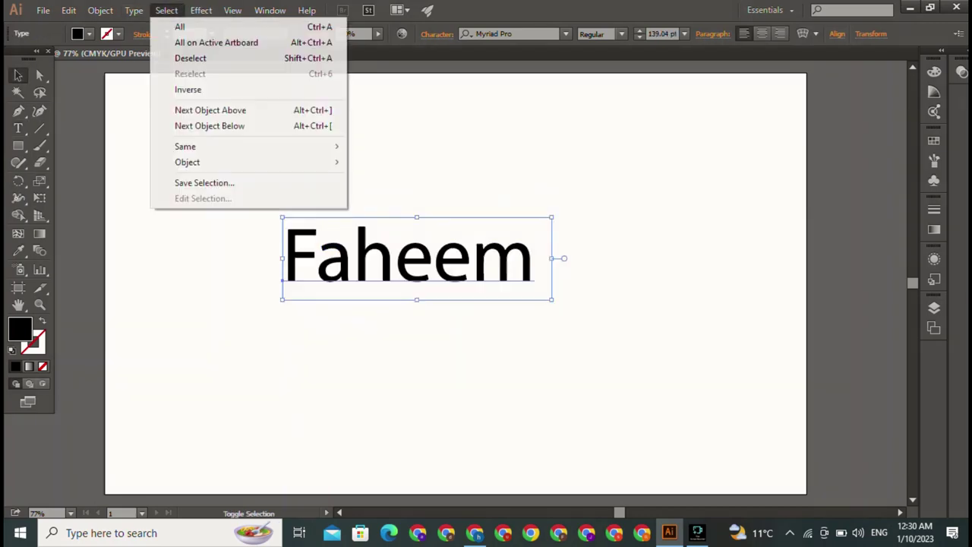
left_click(134, 10)
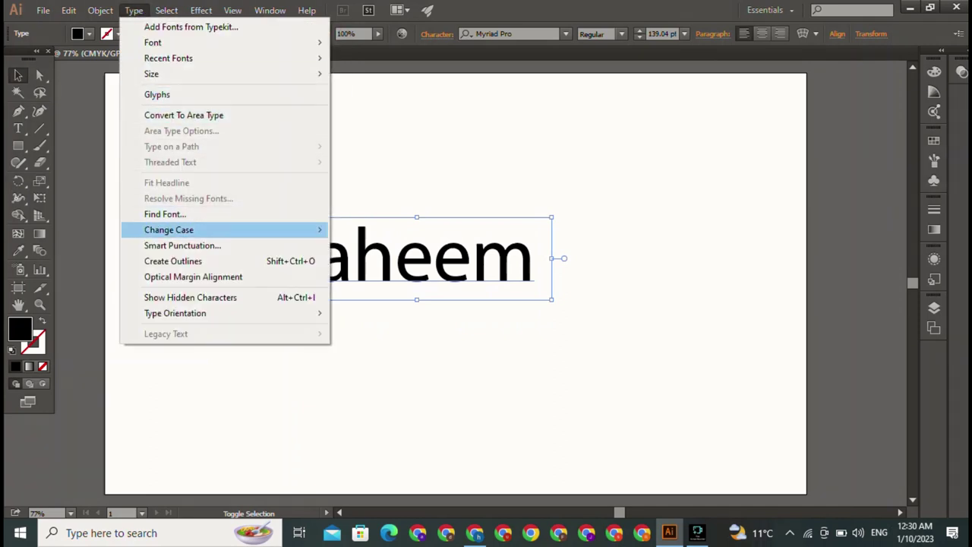
left_click(372, 225)
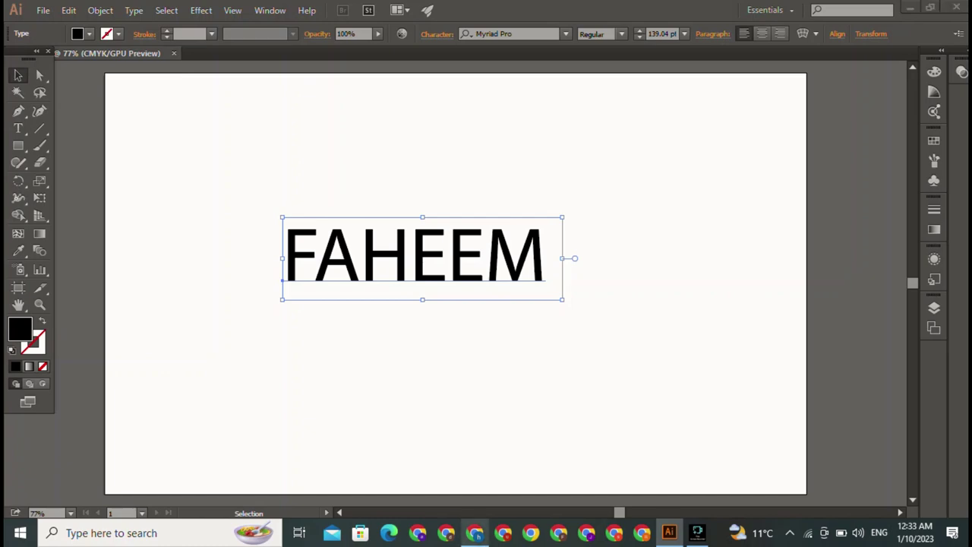
left_click(475, 533)
left_click(697, 532)
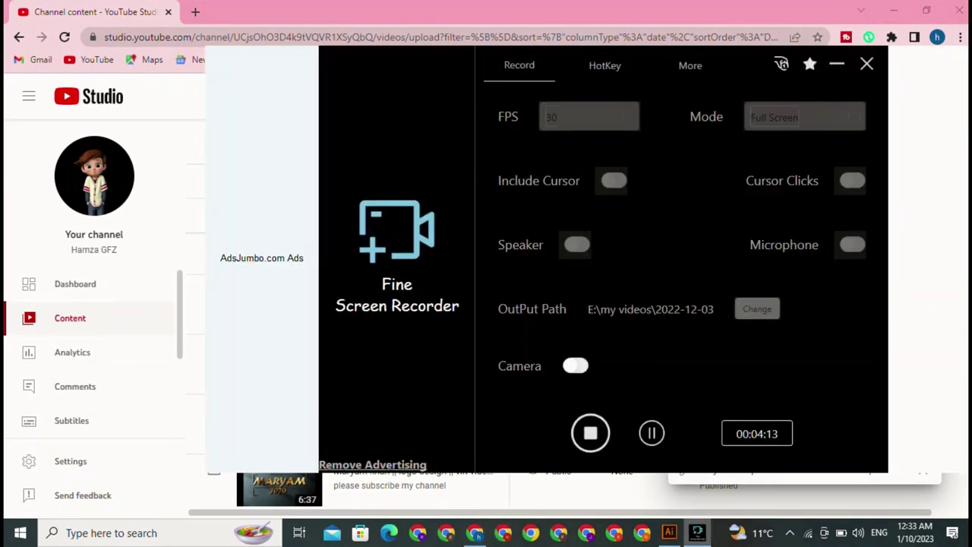
left_click(669, 532)
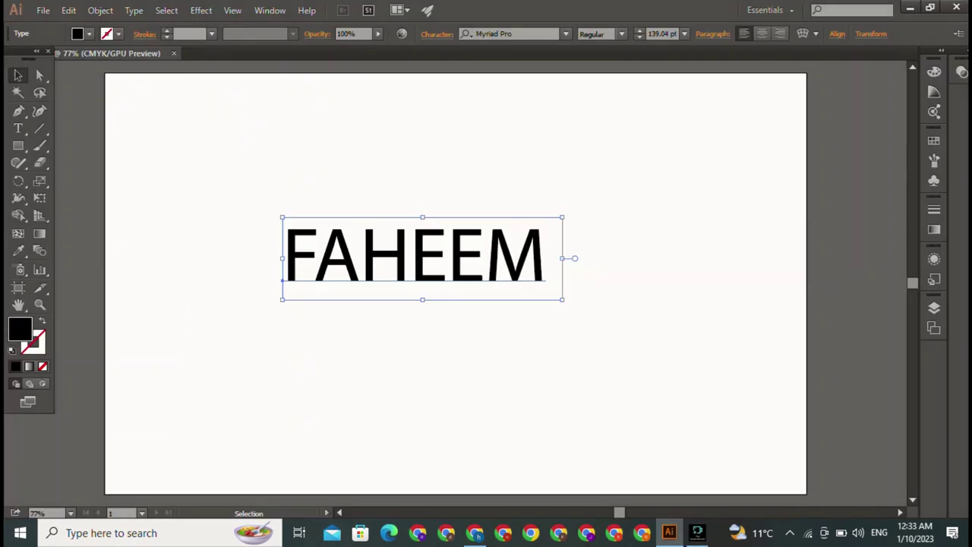
left_click(474, 532)
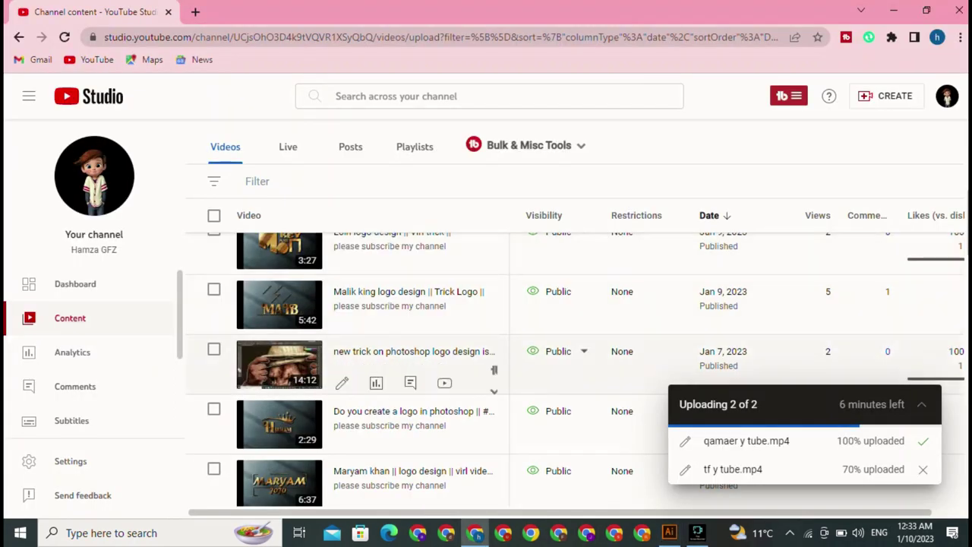
scroll(493, 380, "up", 3)
scroll(494, 380, "up", 3)
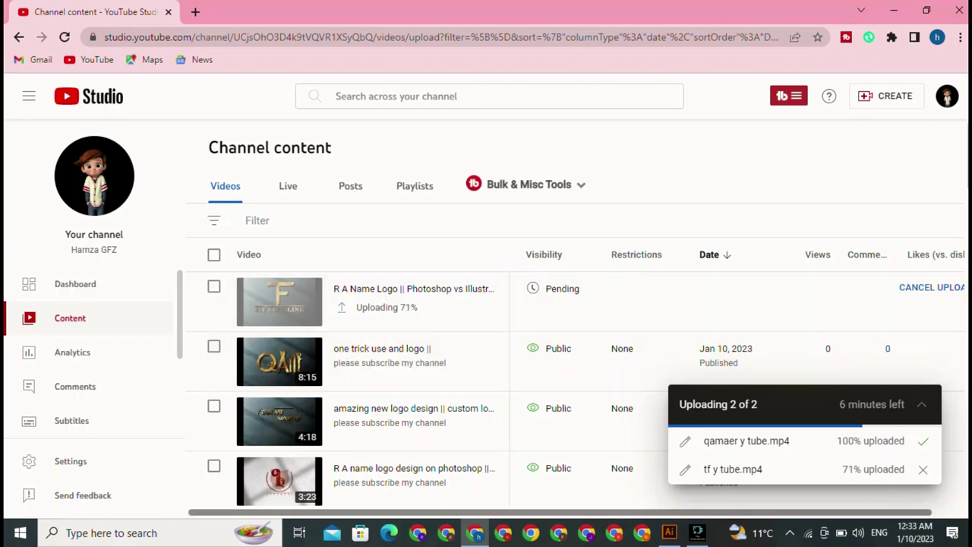
left_click(669, 532)
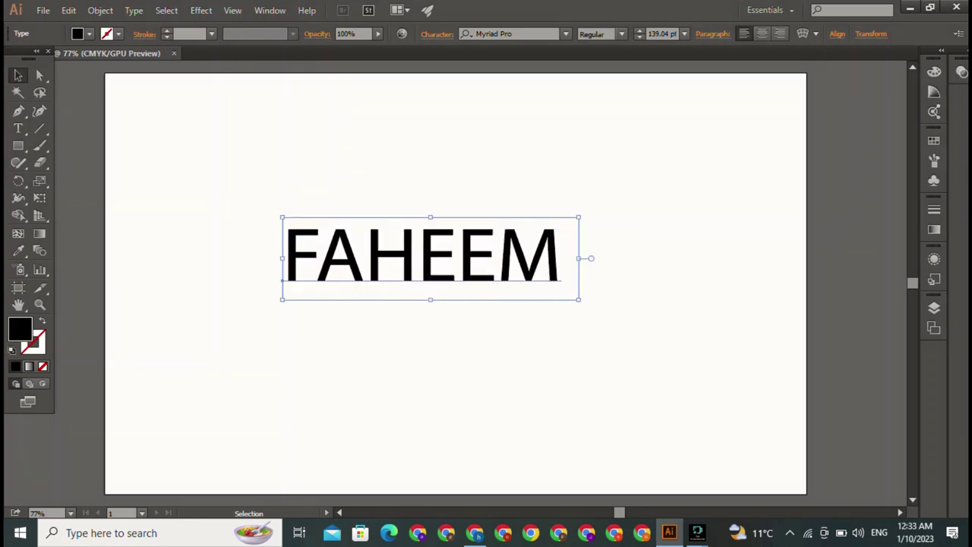
- Set FAHEEM in Home Christmas Regular by searching 'hom' in the font field
key("ctrl+shift+a")
key("ctrl+a")
key("ctrl+alt+shift+f")
key("BackSpace")
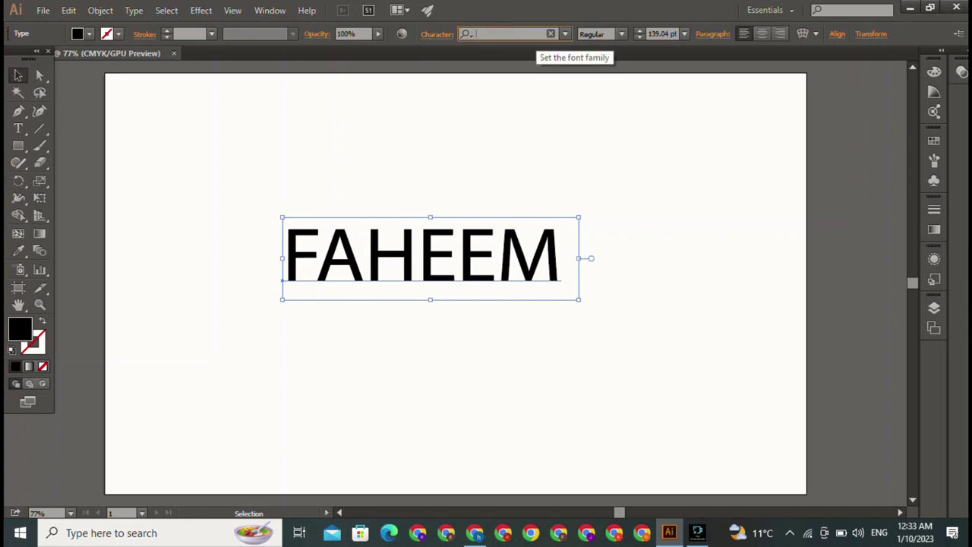
type("h")
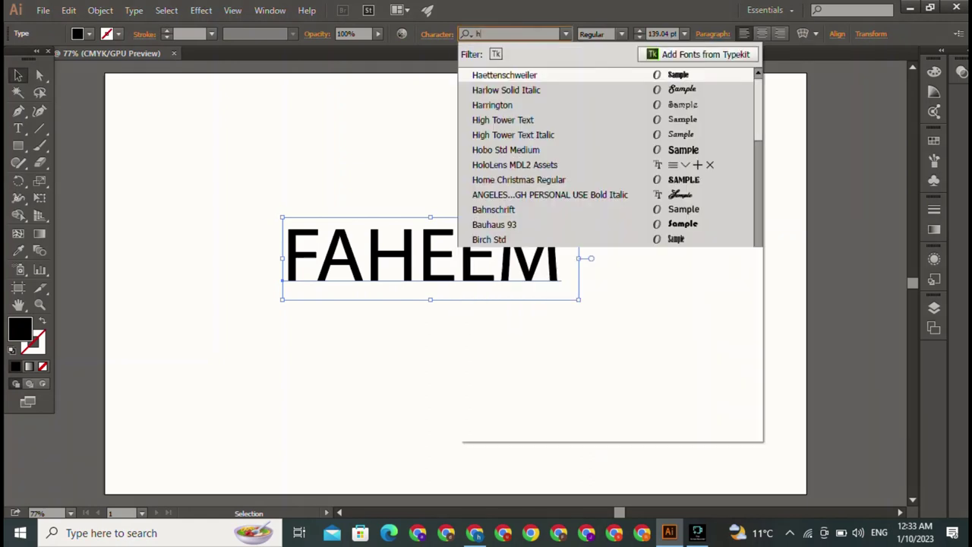
type("om")
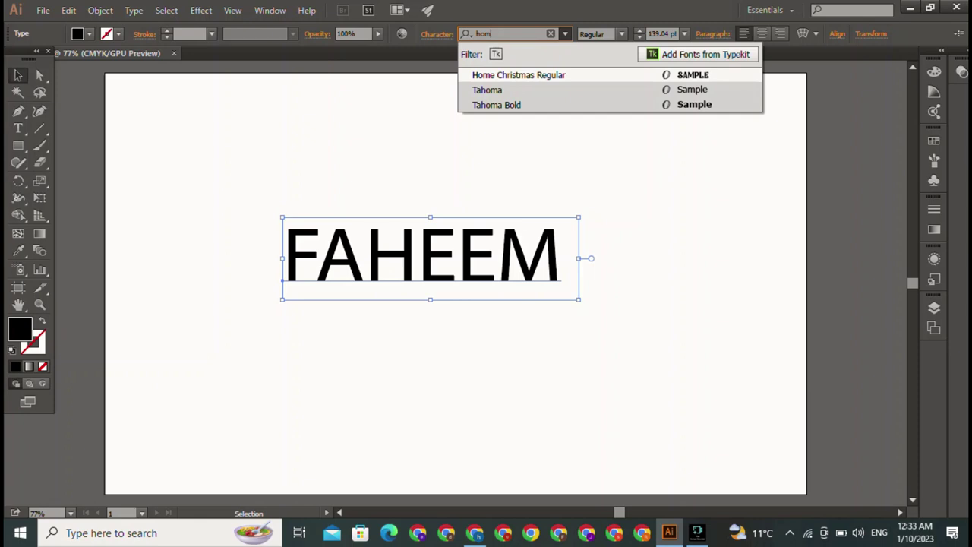
key("Return")
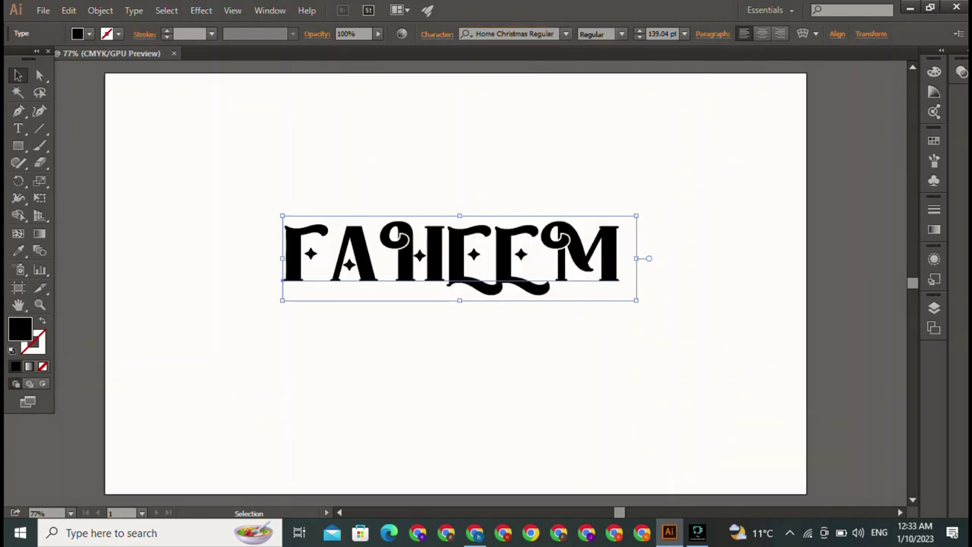
key("ctrl+shift+a")
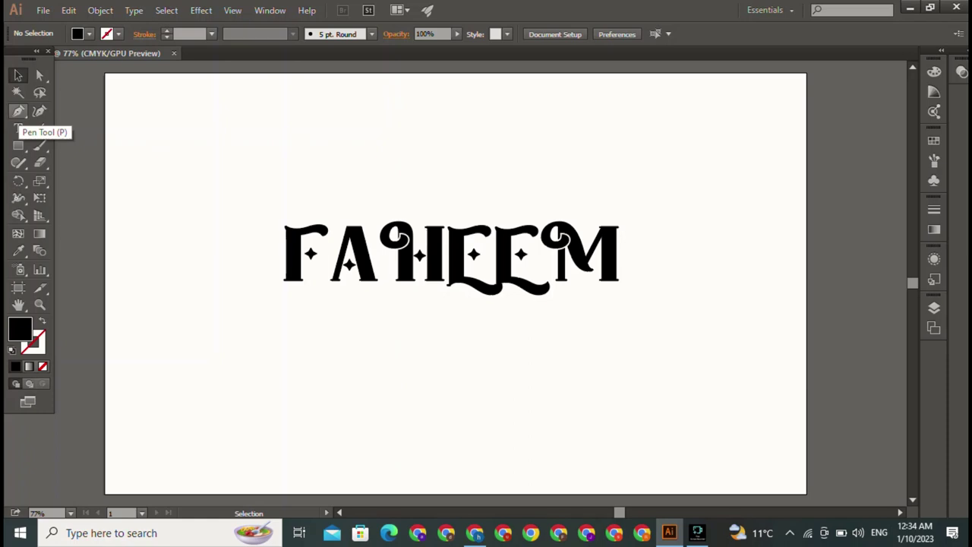
- Show rulers, add a top horizontal guide, and shrink FAHEEM to about 58 pt
key("ctrl+r")
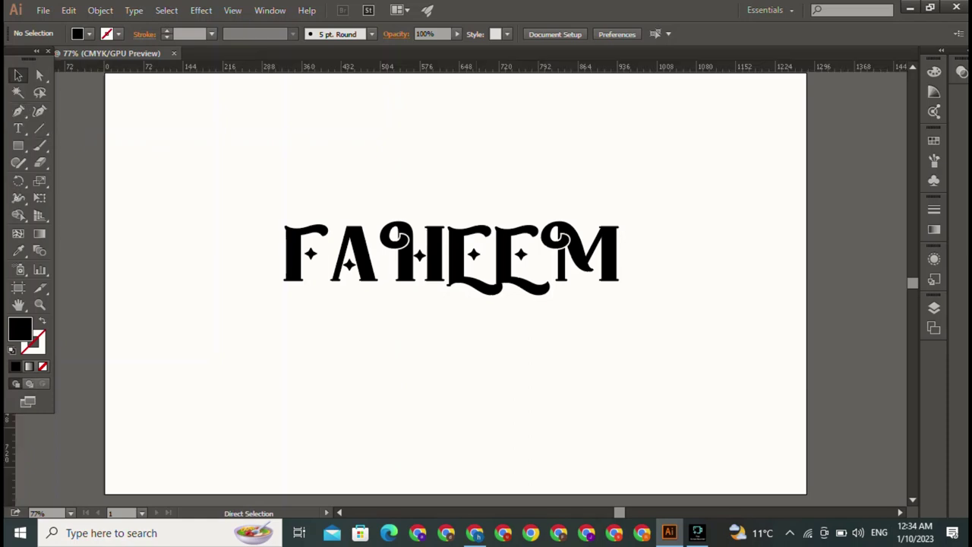
left_click_drag(334, 67, 334, 165)
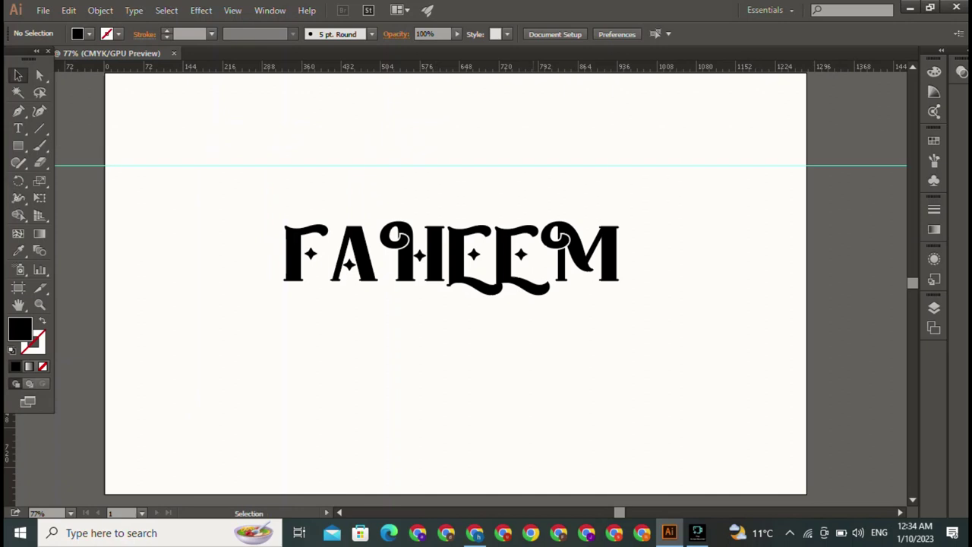
left_click(448, 258)
left_click_drag(636, 216, 431, 265)
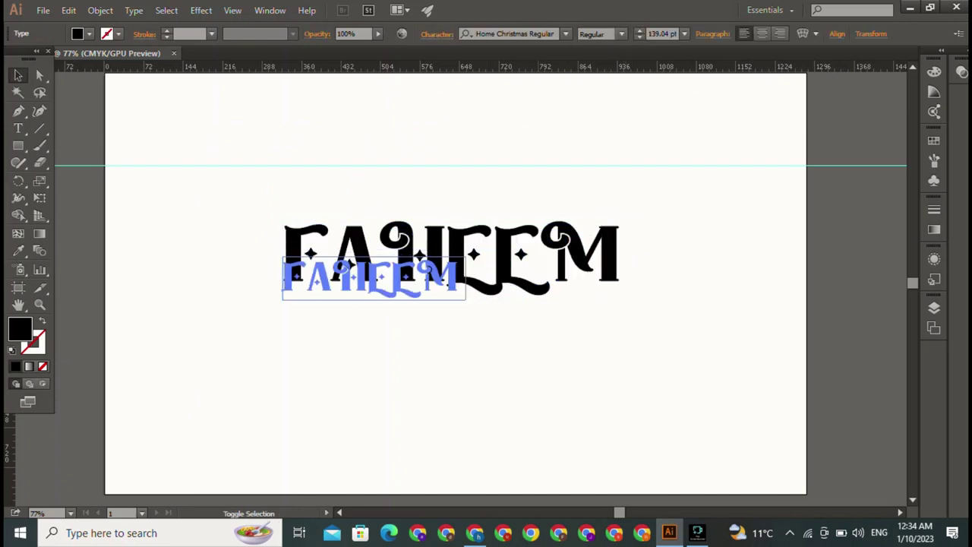
mouse_move(357, 282)
left_mouse_down()
mouse_move(767, 111)
mouse_move(766, 103)
left_mouse_up()
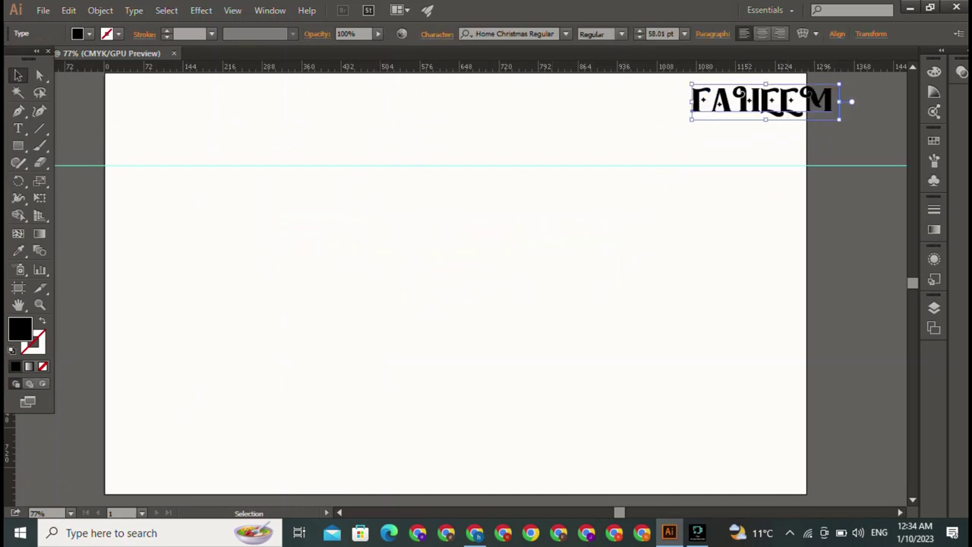
left_click(444, 157)
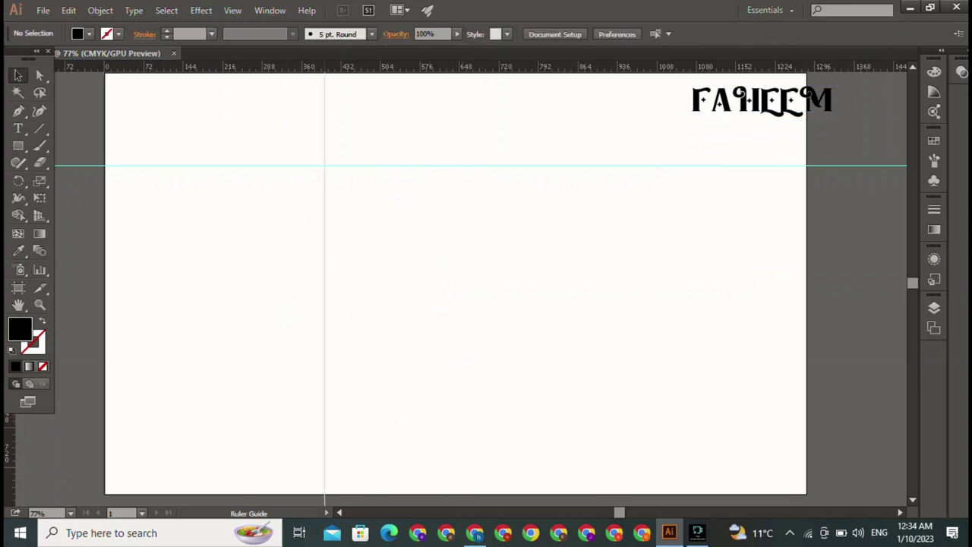
- Add two vertical guides and a lower horizontal guide, then centre FAHEEM among them
left_click_drag(6, 342, 324, 342)
left_click_drag(6, 304, 596, 304)
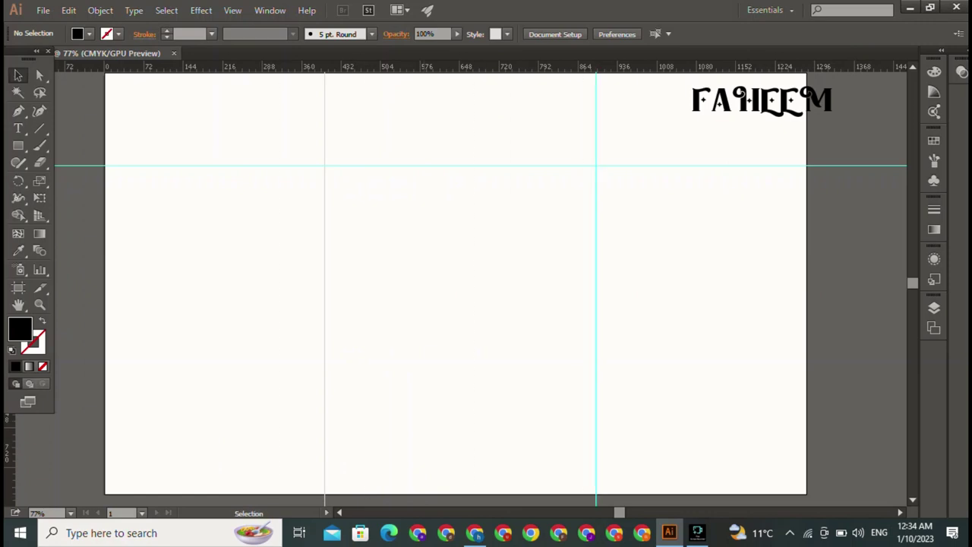
left_click_drag(456, 67, 456, 375)
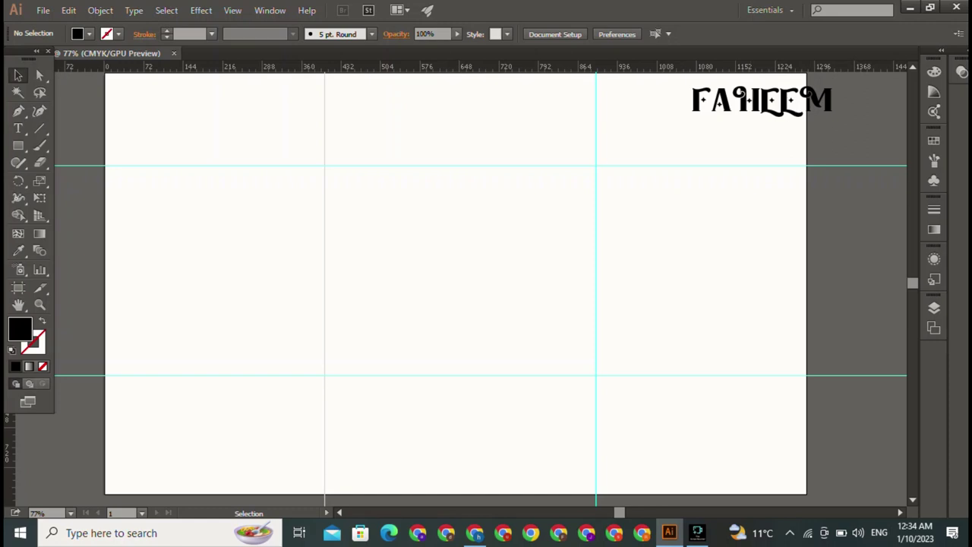
left_click_drag(759, 100, 468, 266)
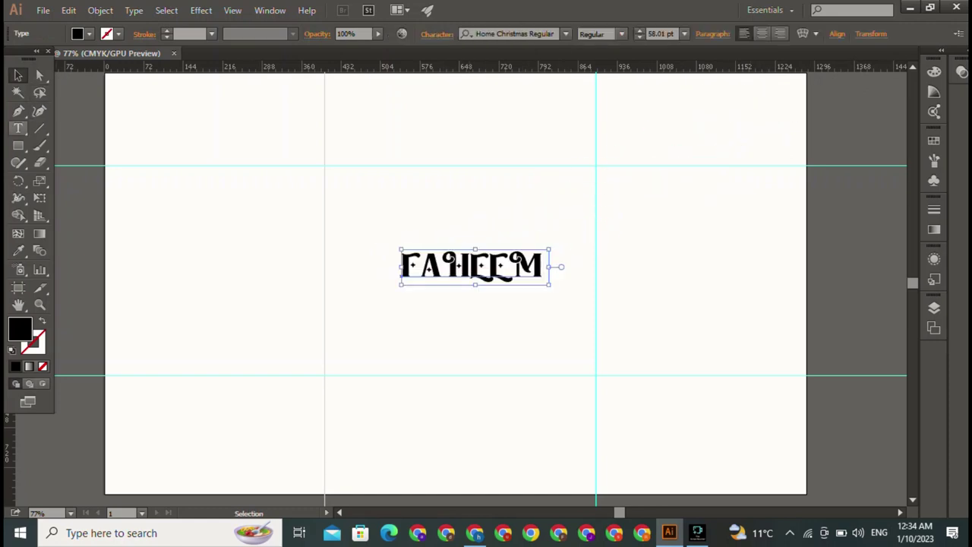
- Draw a rectangle spanning the area between the guides
left_click(18, 145)
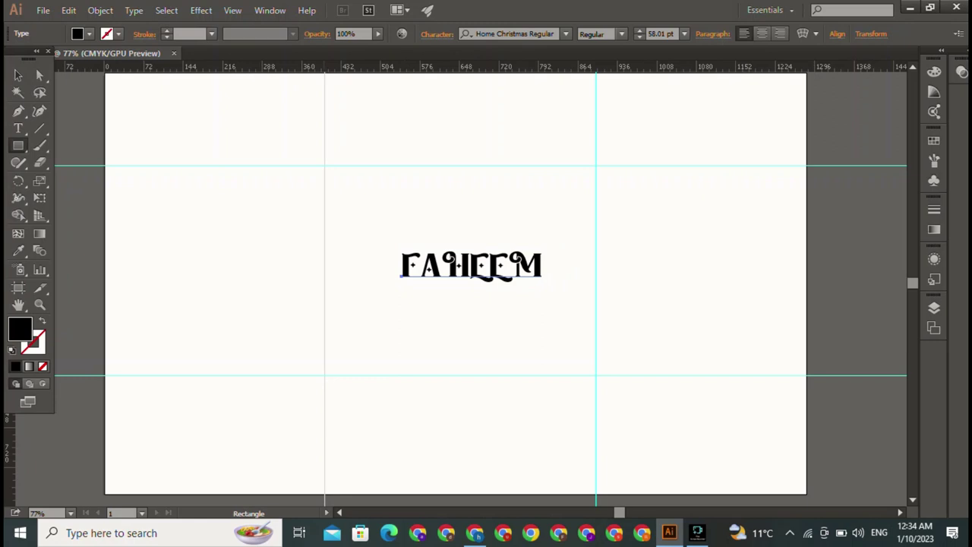
left_click_drag(325, 166, 627, 383)
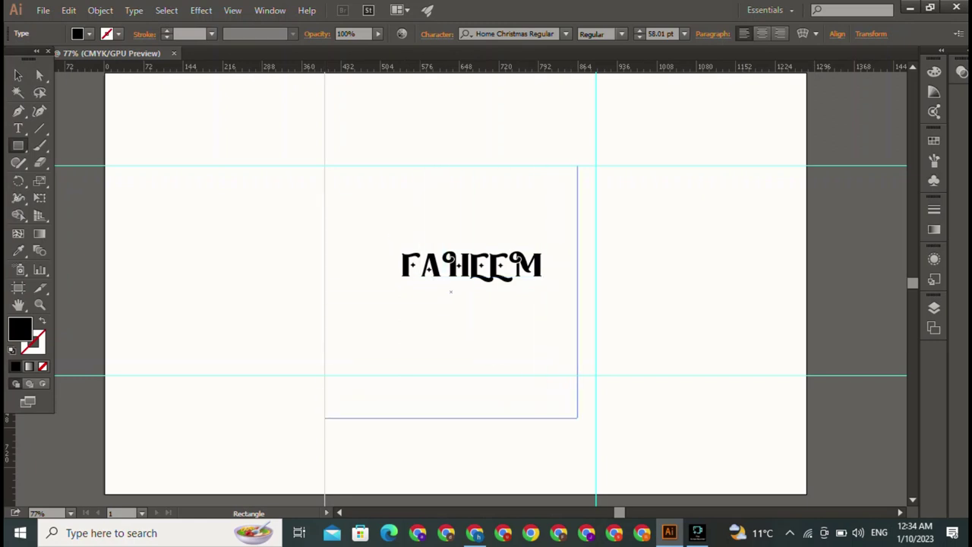
key("Escape")
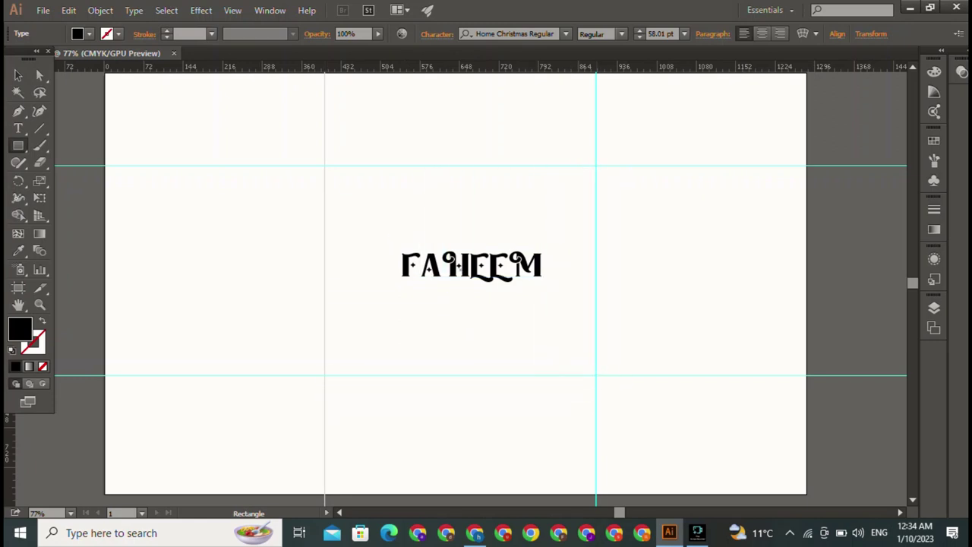
key("ctrl+shift+z")
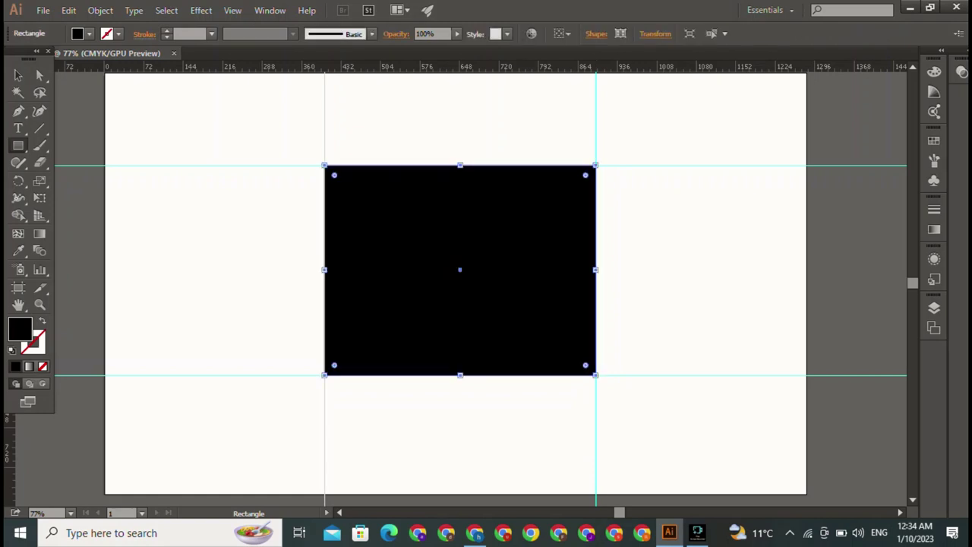
- Give the rectangle no fill and a black 2 pt stroke
left_click(89, 34)
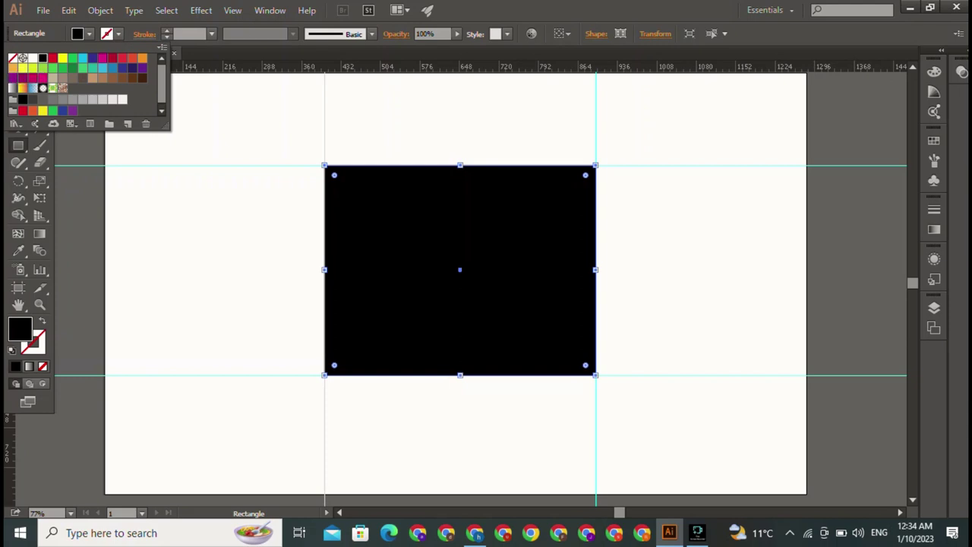
left_click(13, 58)
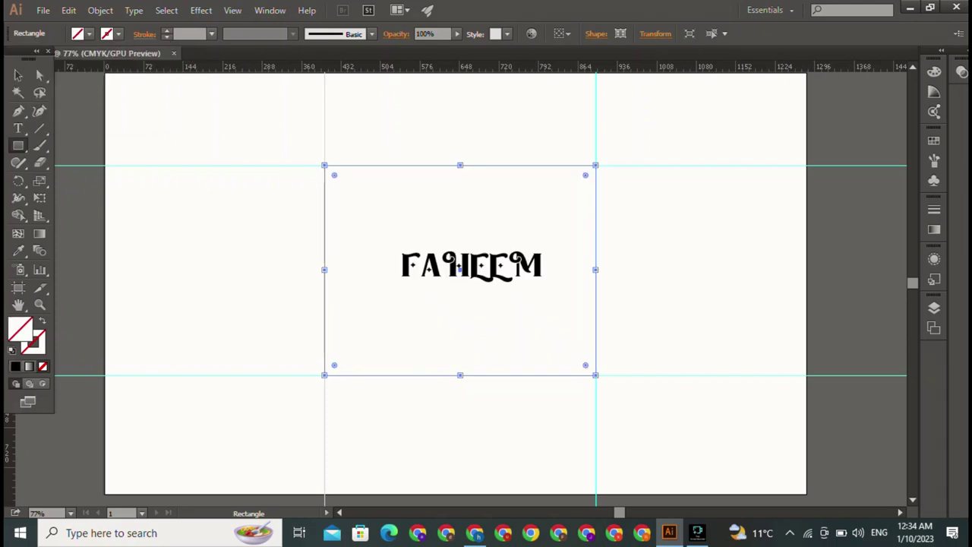
left_click(118, 33)
left_click(43, 58)
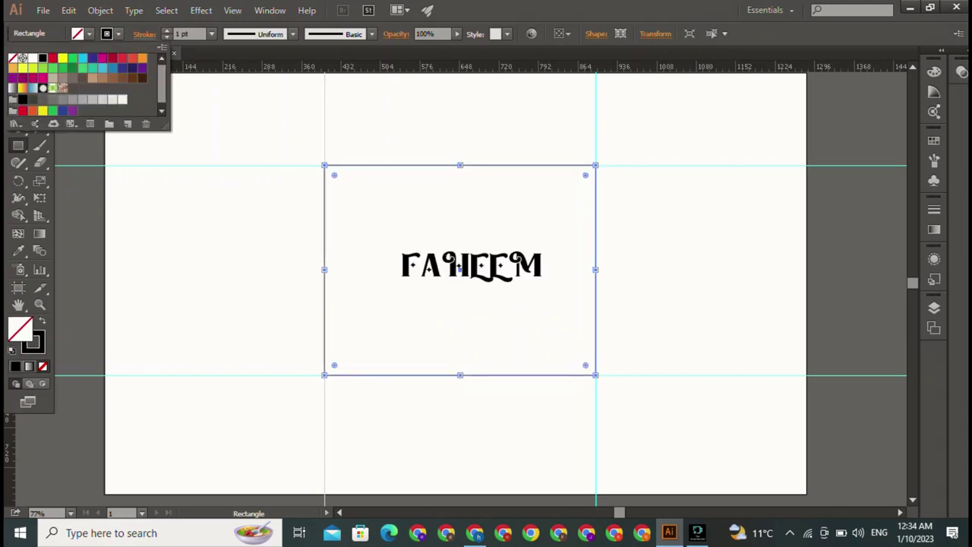
left_click(167, 31)
left_click(459, 268)
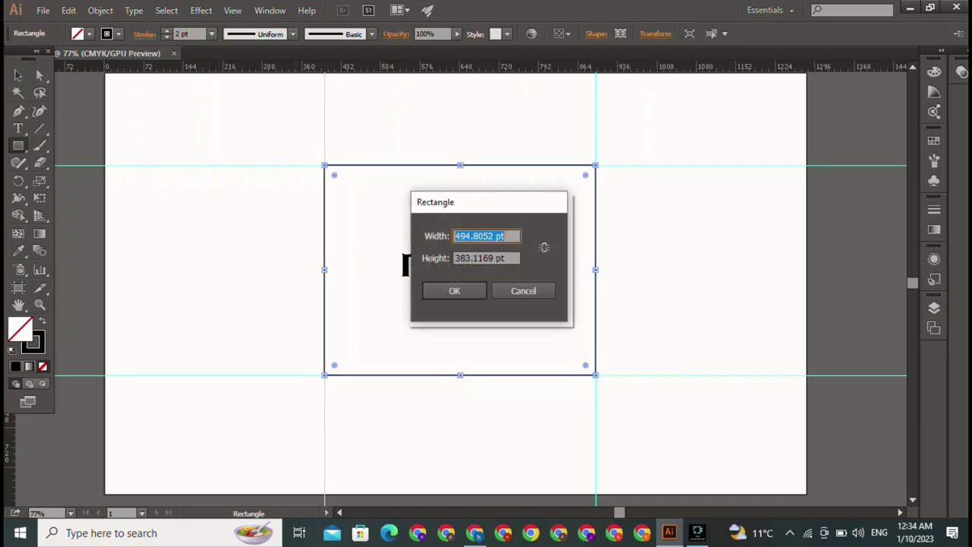
left_click(523, 291)
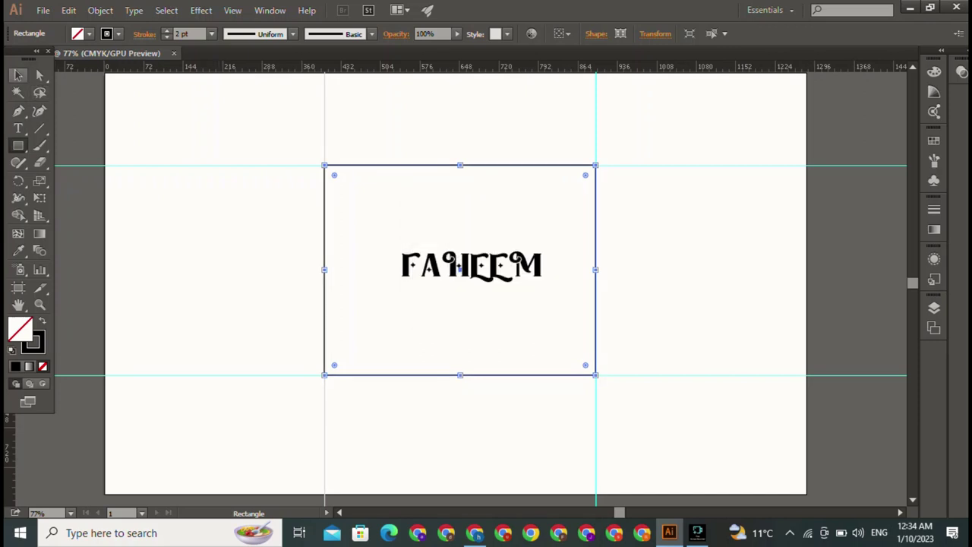
- Apply the tapered Width Profile 1 to the frame's stroke
key("v")
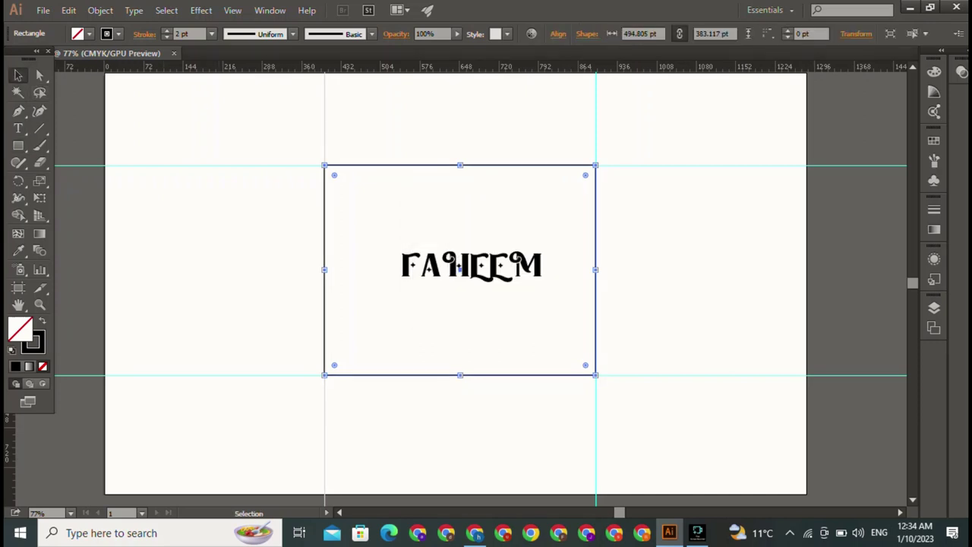
left_click(292, 34)
left_click(247, 79)
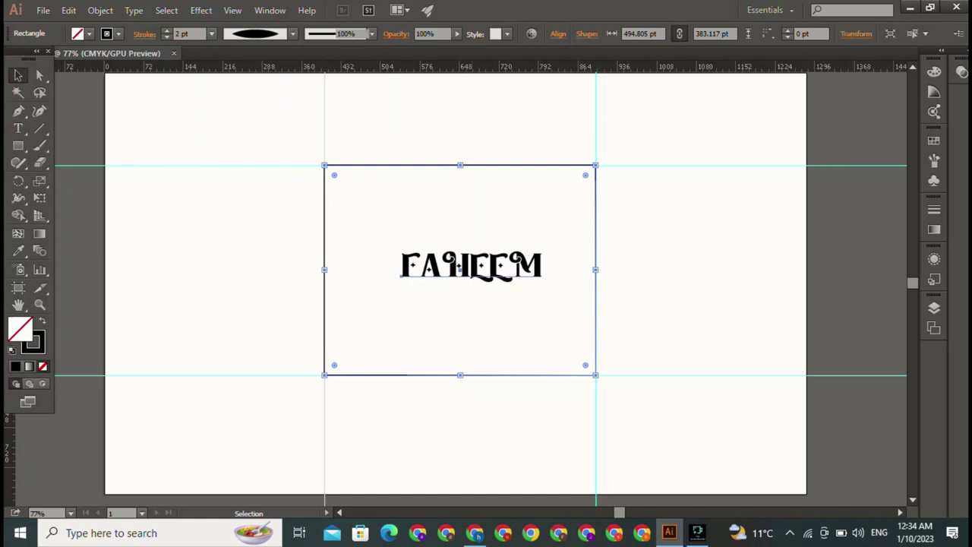
left_click(470, 275)
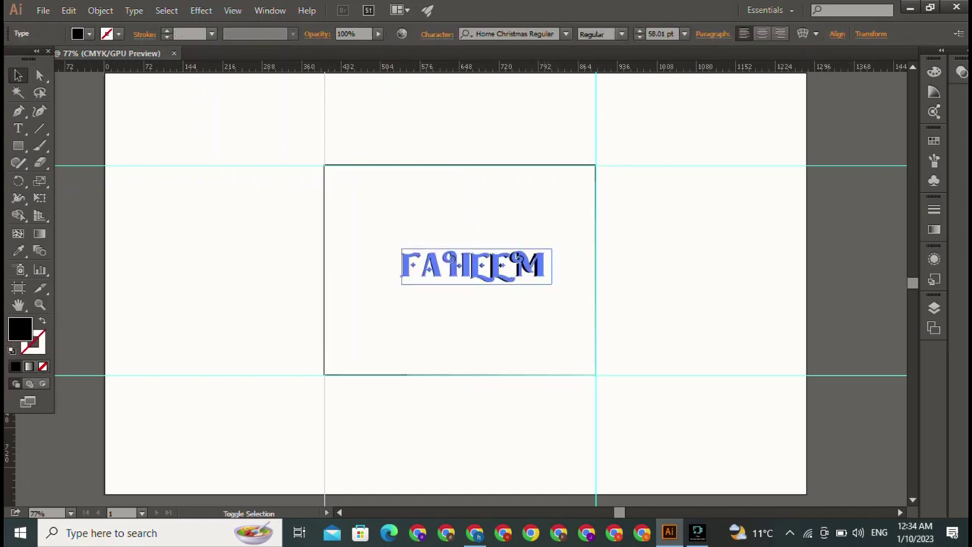
- Scale FAHEEM up to about 93.52 pt and nudge it slightly down within the frame
left_click_drag(548, 249, 603, 237)
mouse_move(501, 262)
left_mouse_down()
mouse_move(434, 262)
mouse_move(467, 250)
left_mouse_up()
left_click_drag(564, 276, 584, 278)
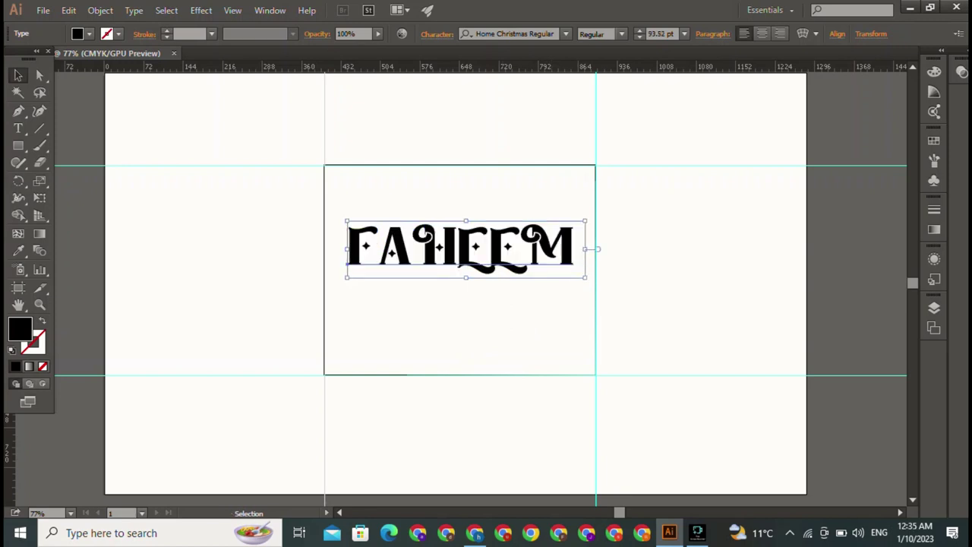
mouse_move(455, 251)
left_mouse_down()
mouse_move(456, 229)
mouse_move(455, 258)
left_mouse_up()
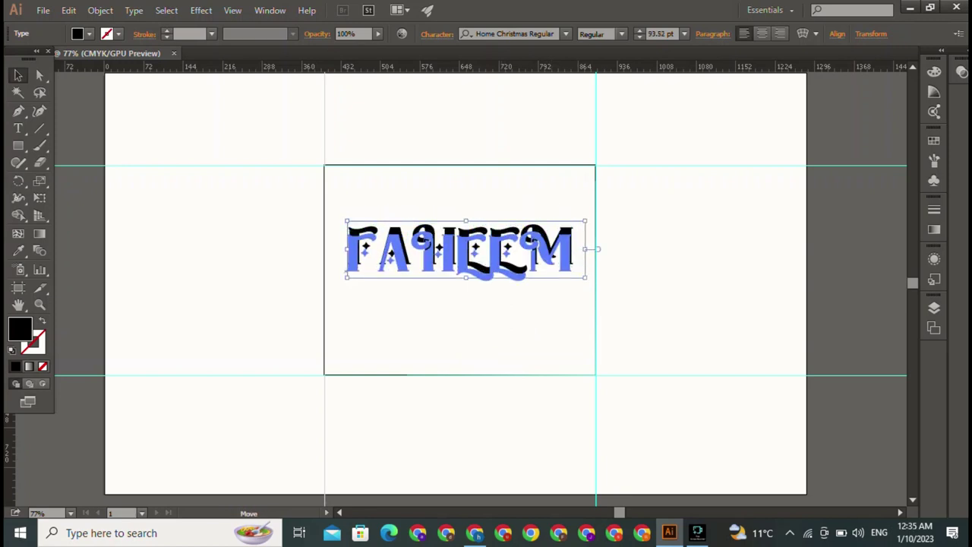
key("ctrl+shift+a")
key("p")
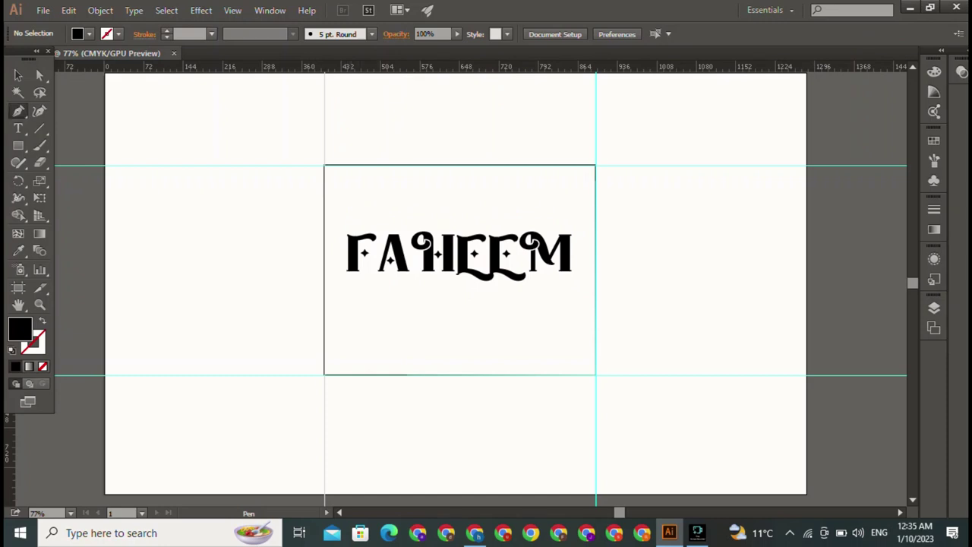
- Draw a straight horizontal line under FAHEEM spanning its width
left_click(350, 284)
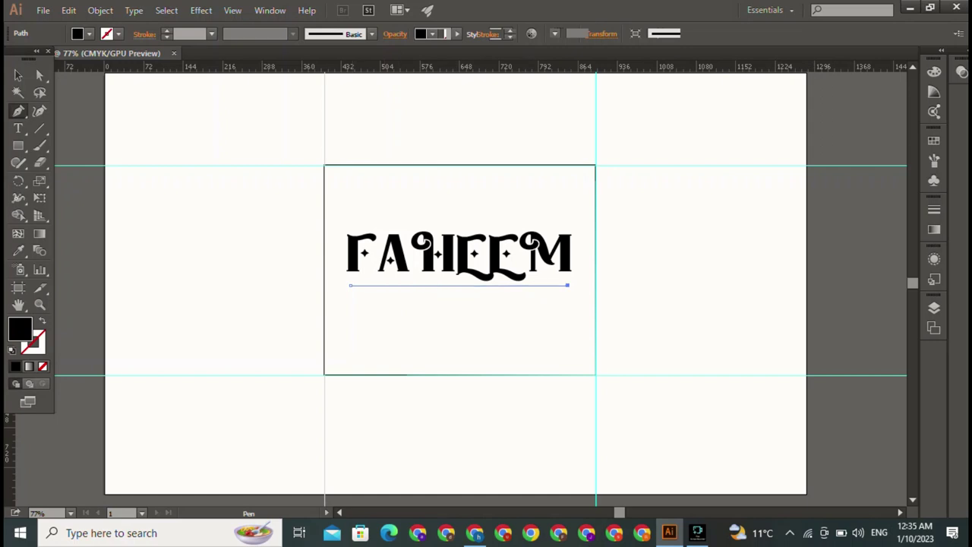
left_click(567, 285)
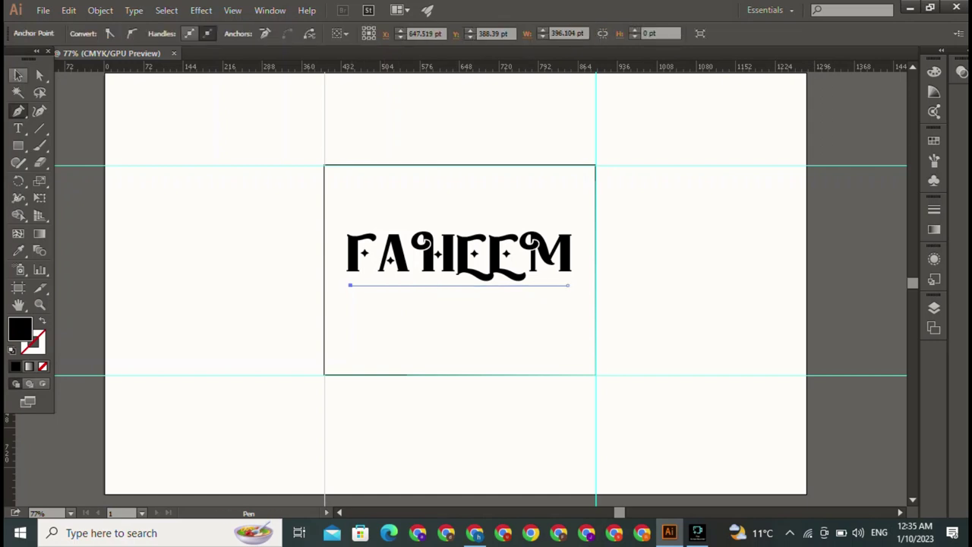
key("v")
key("ctrl+shift+a")
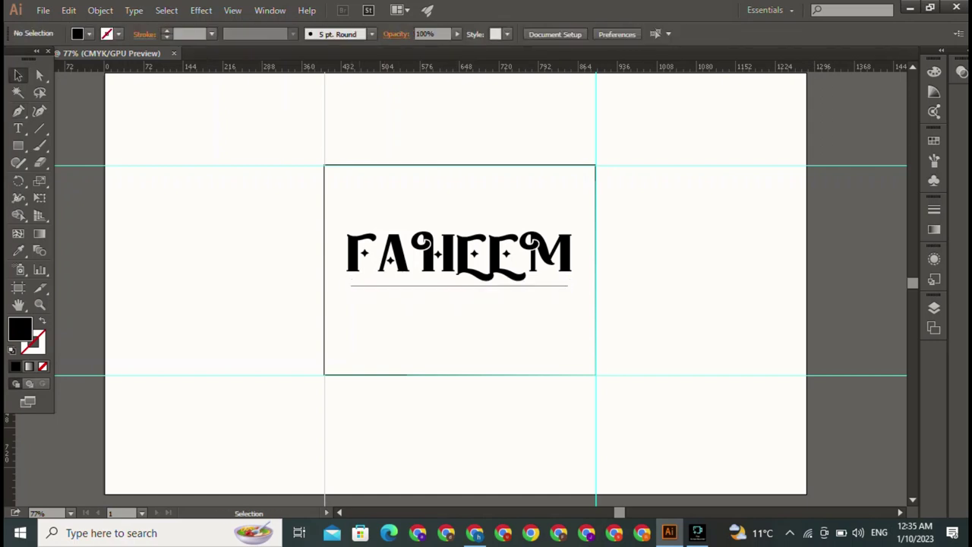
left_click(459, 285)
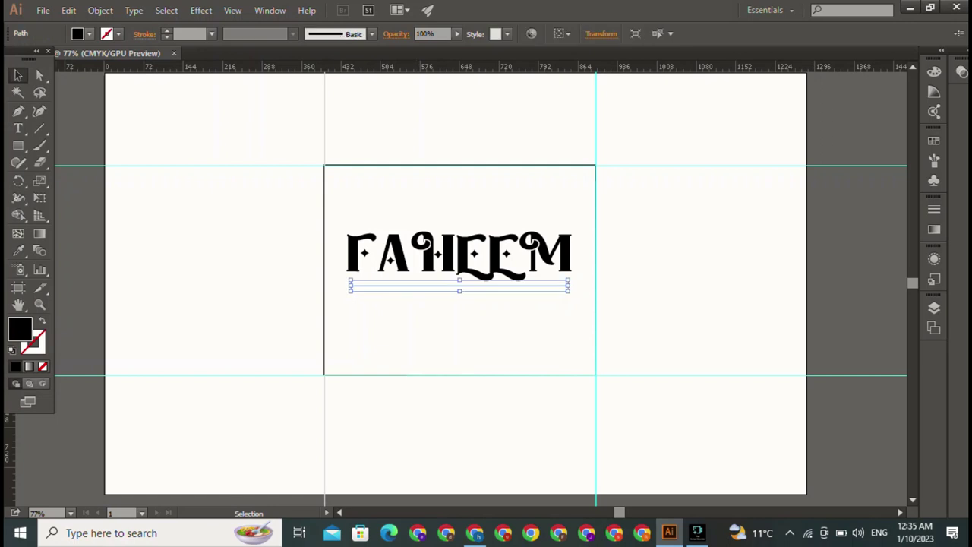
- Give the line no fill and a black 4 pt stroke
left_click(89, 33)
left_click(12, 58)
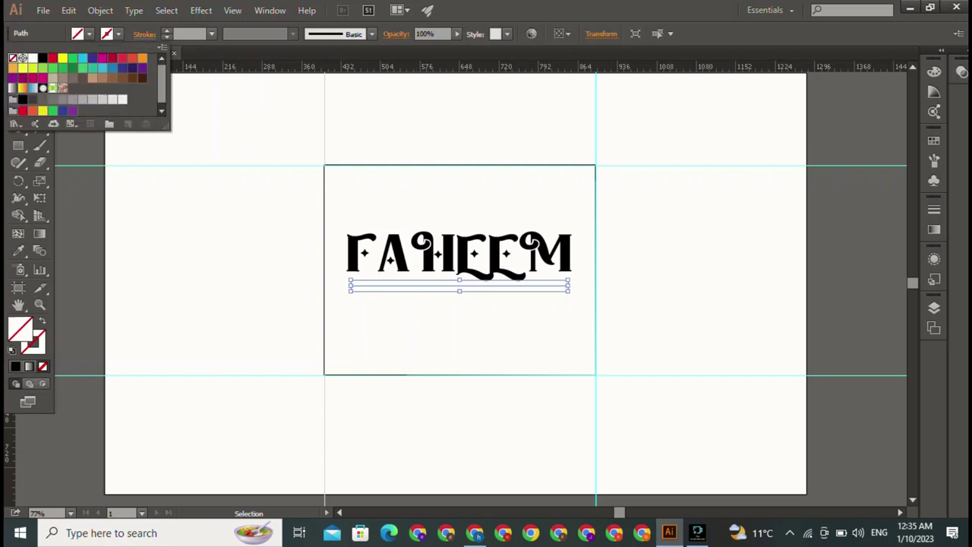
key("Escape")
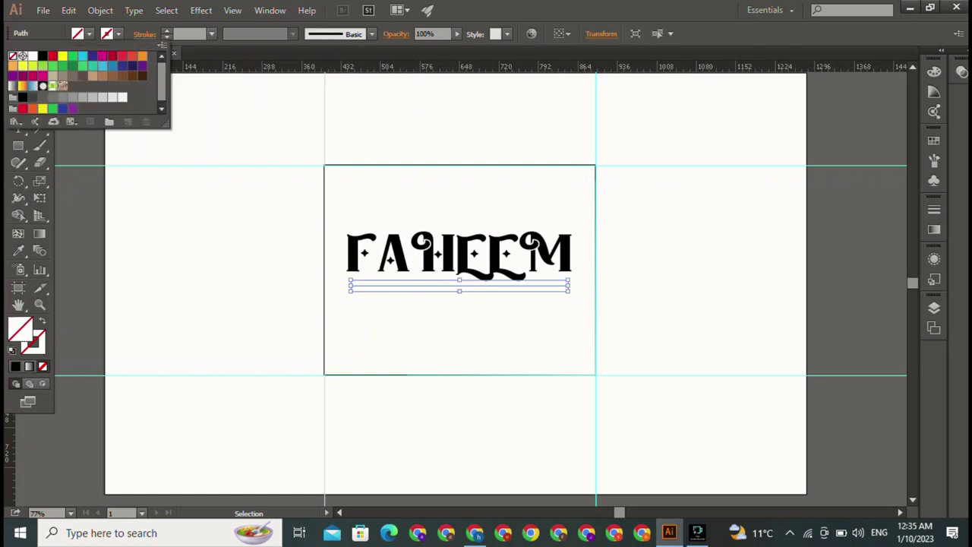
left_click(42, 55)
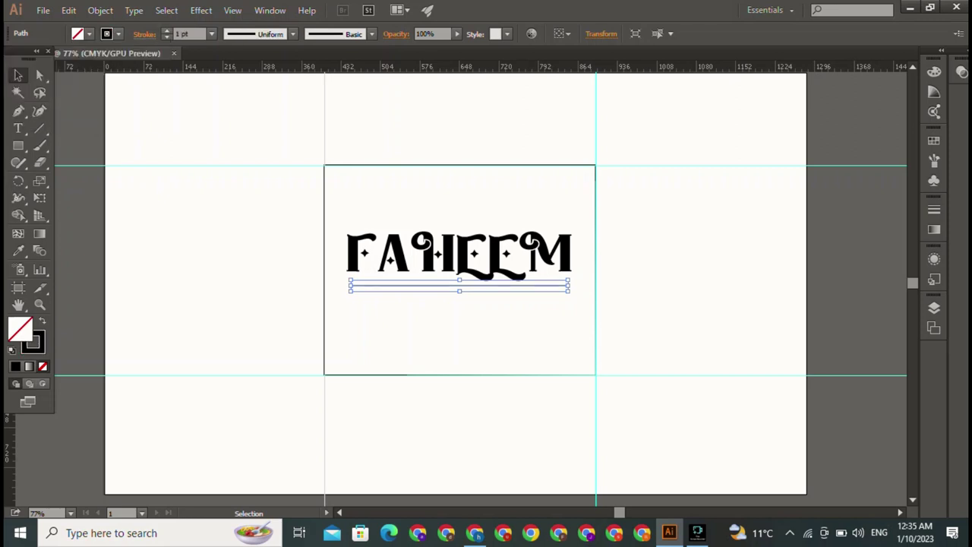
key("Escape")
left_click(166, 30)
left_click(166, 31)
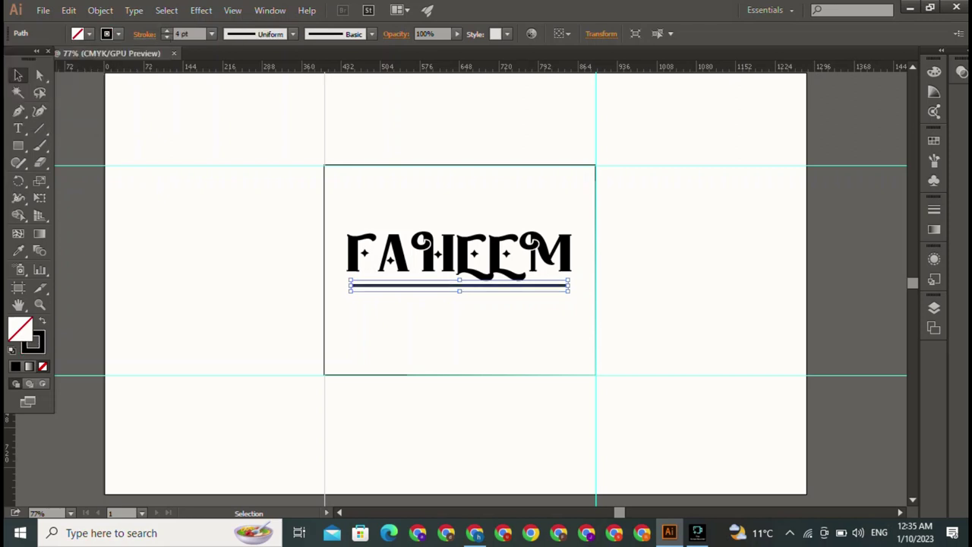
- Apply a pinched elliptical width profile to the underline so it tapers at both ends
left_click(292, 33)
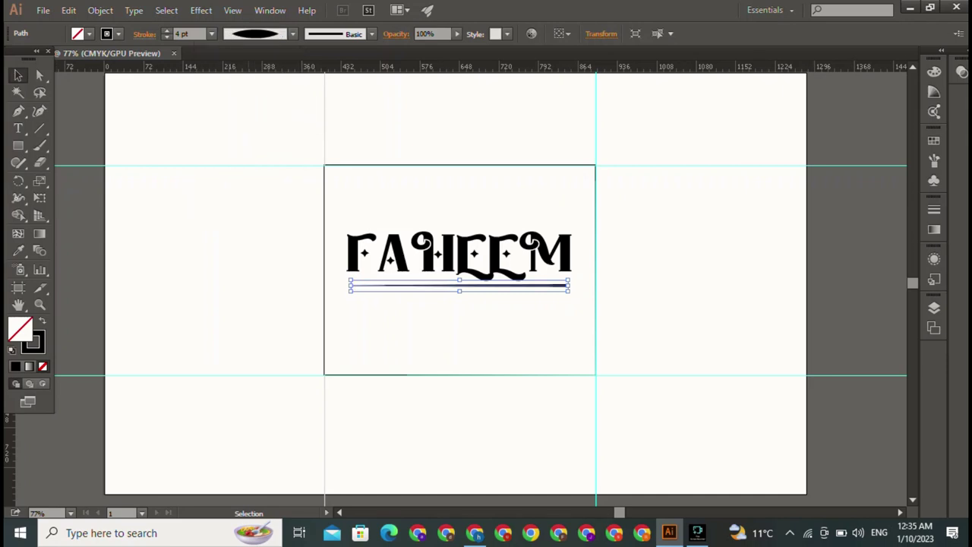
left_click(254, 107)
key("ctrl+shift+a")
key("ctrl+z")
left_click(293, 34)
left_click(251, 137)
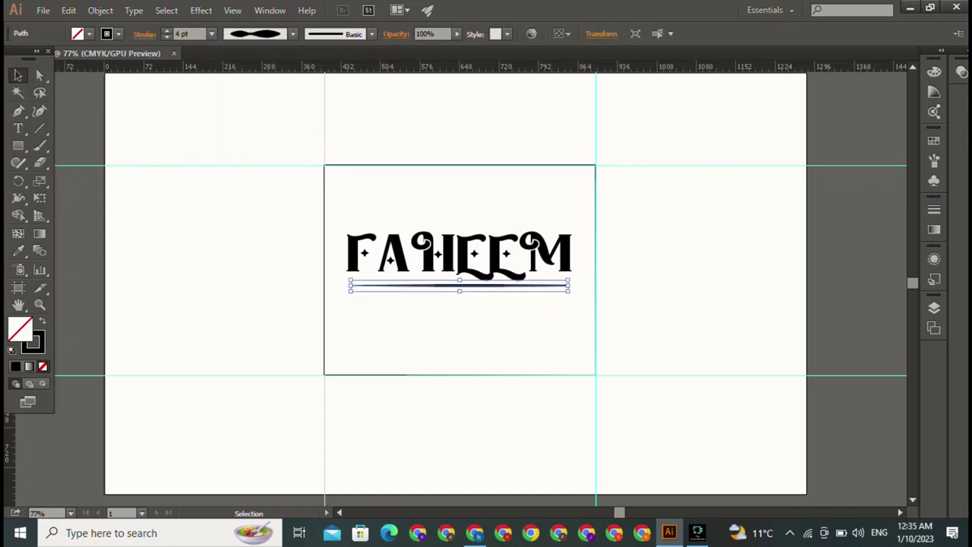
key("ctrl+shift+a")
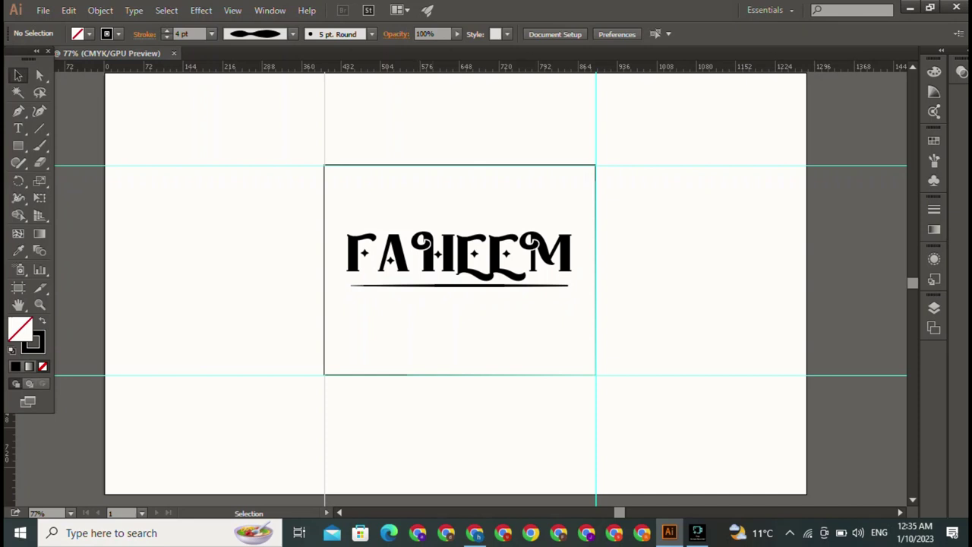
key("t")
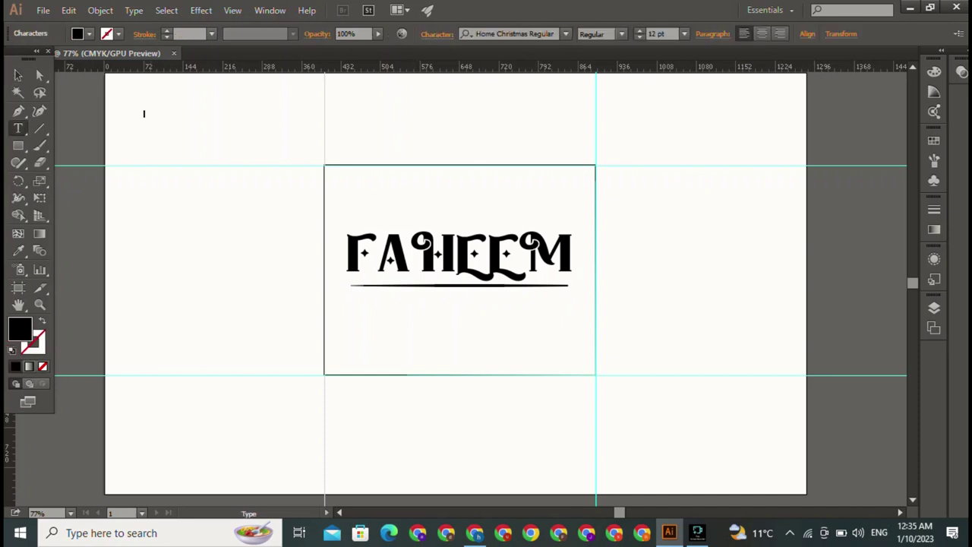
- Type the small WRITES caption and place it below the underline's right end
type("www")
type(".fa")
key("ctrl")
key("Escape")
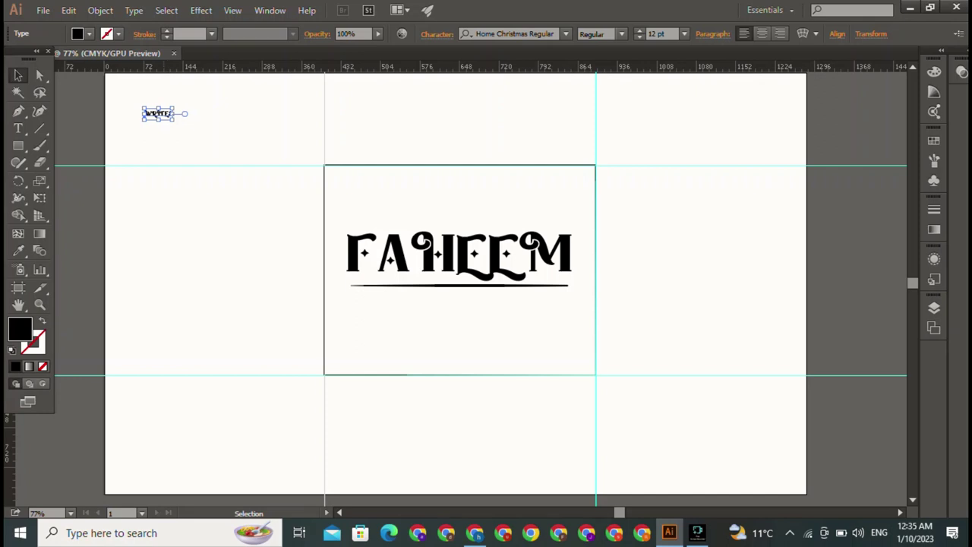
mouse_move(160, 114)
left_mouse_down()
mouse_move(546, 296)
mouse_move(586, 302)
mouse_move(545, 296)
left_mouse_up()
key("ctrl+shift+a")
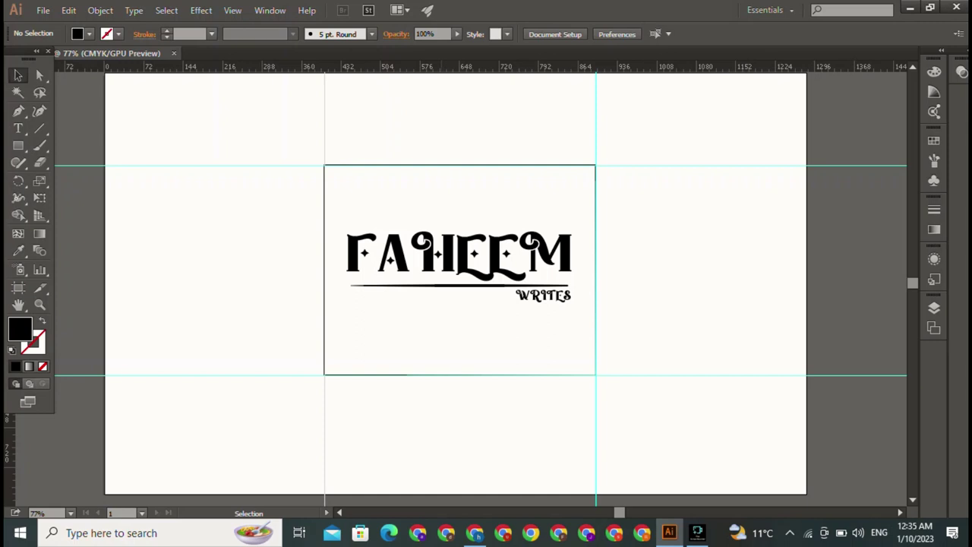
left_click(380, 374)
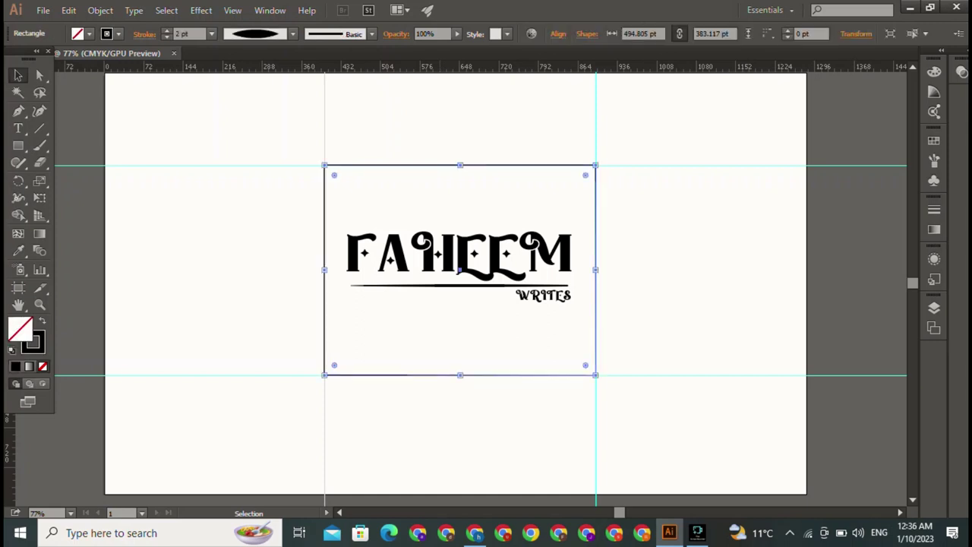
- Make an offset copy of the frame rectangle and repeat it three times with Ctrl+D
left_click_drag(379, 375, 372, 375)
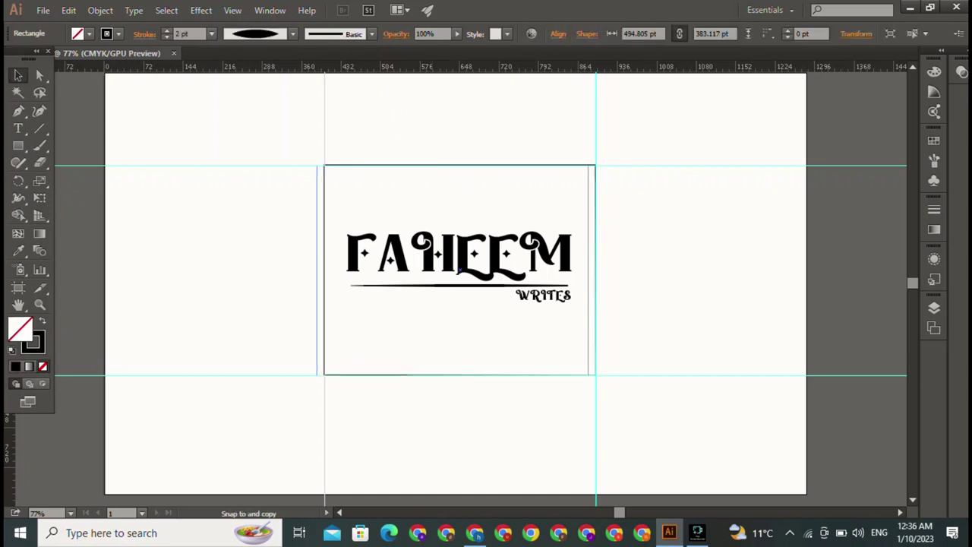
key("ctrl+d")
key("ctrl+d")
key("ctrl+d")
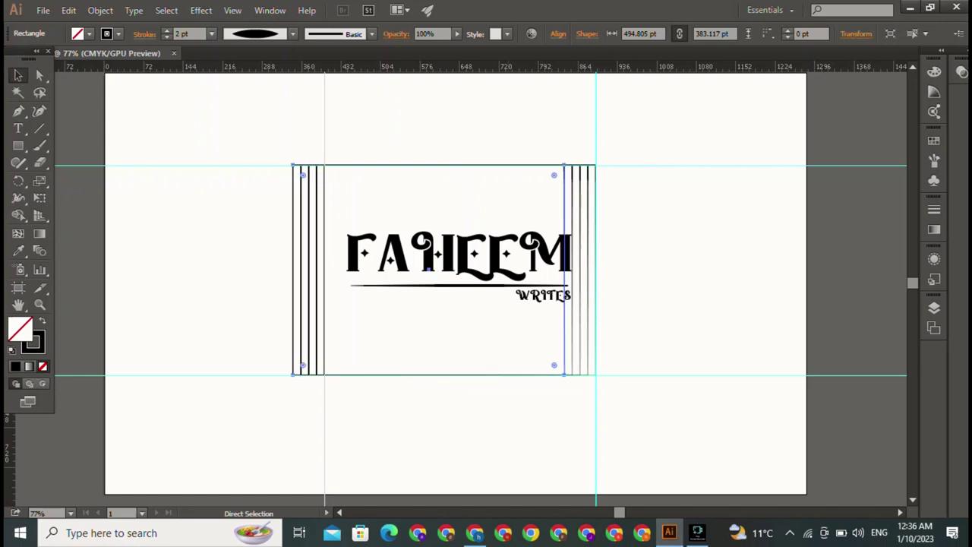
key("ctrl+d")
key("ctrl+d")
key("ctrl+d")
key("ctrl+d")
key("ctrl+d")
key("ctrl+d")
key("ctrl+d")
key("ctrl+d")
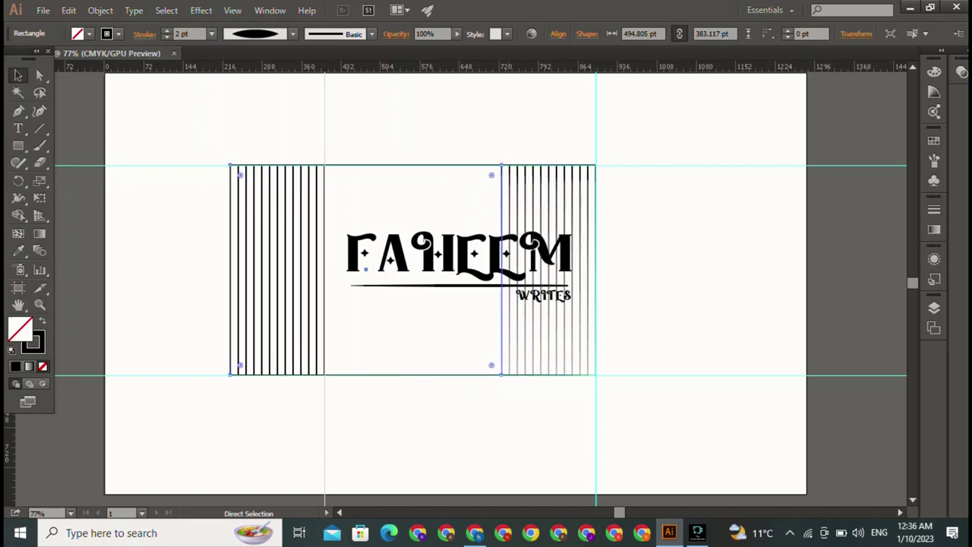
key("ctrl+d")
key("ctrl+d")
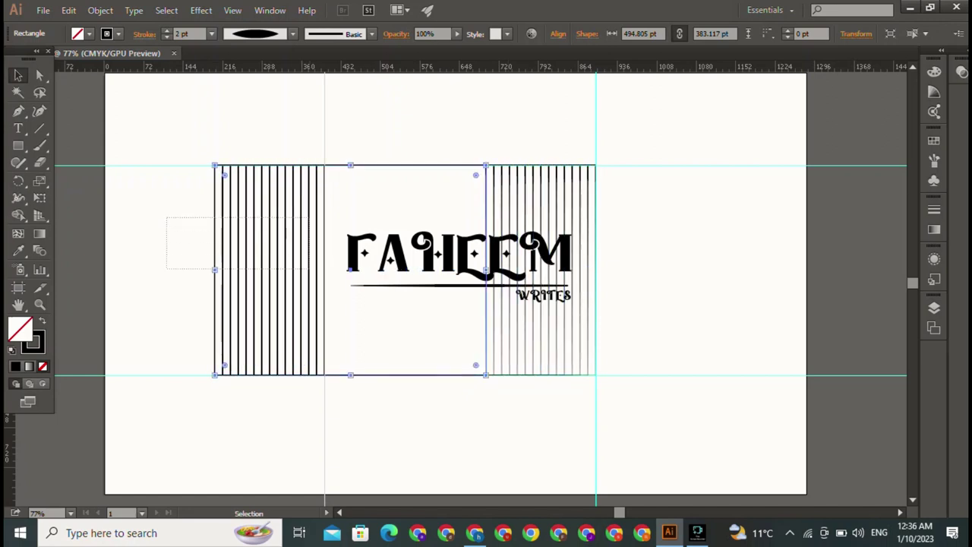
- Select groups of stripe lines, then undo four recent changes
key("ctrl+a")
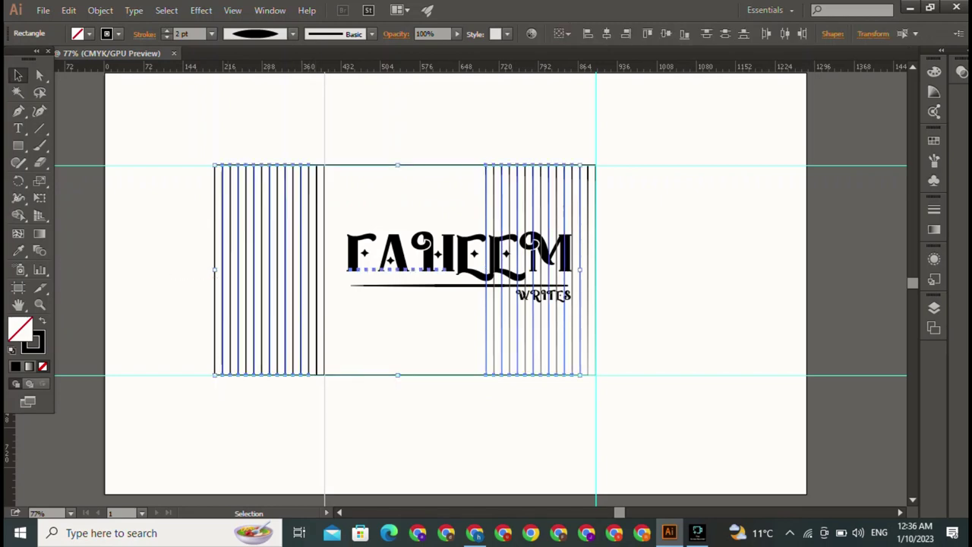
mouse_move(196, 241)
left_mouse_down()
mouse_move(317, 311)
mouse_move(355, 310)
left_mouse_up()
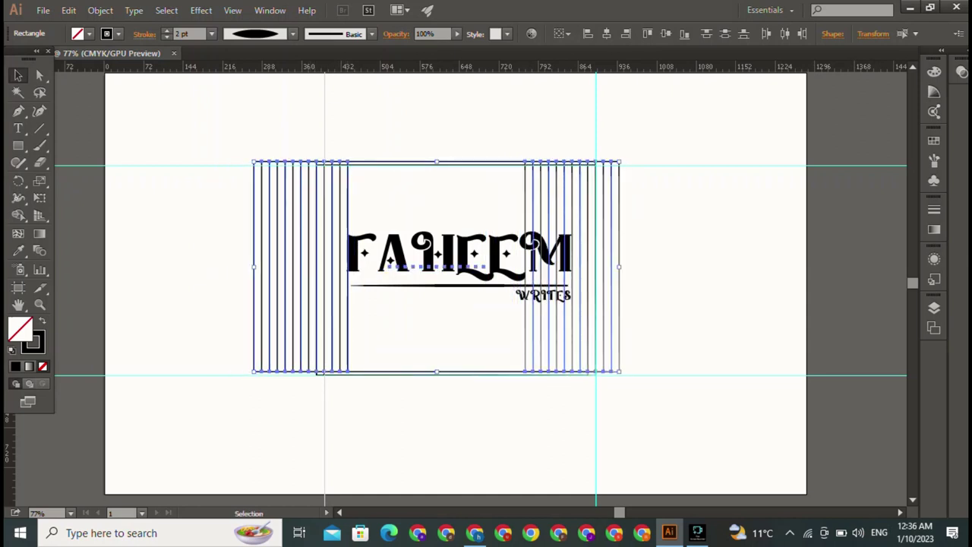
key("ctrl+shift+a")
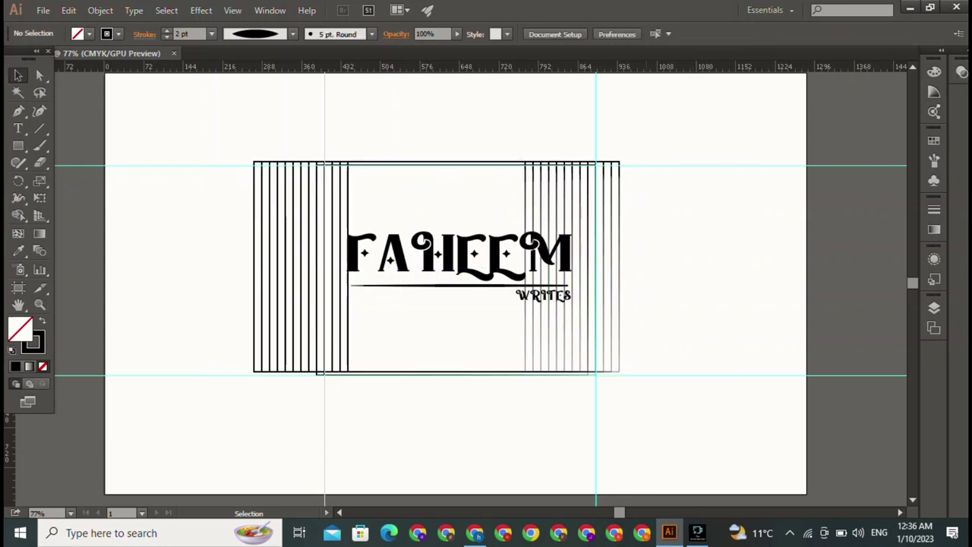
key("ctrl+z")
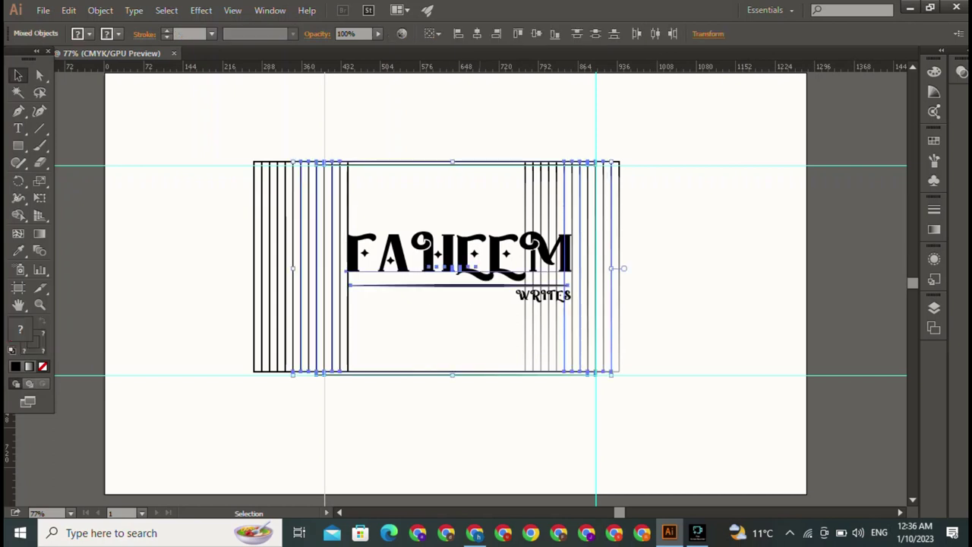
key("ctrl+z")
key("ctrl+z")
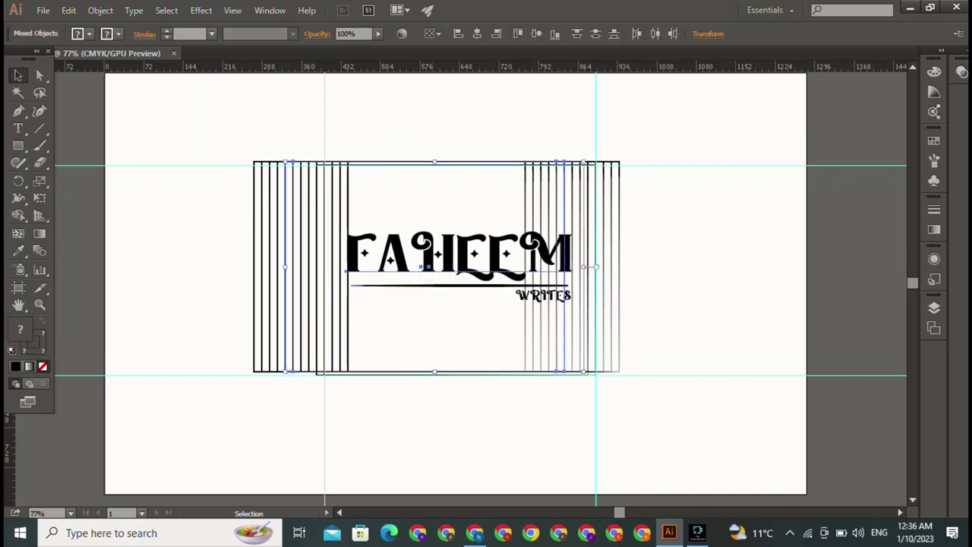
key("ctrl+z")
key("ctrl+z")
key("ctrl+z")
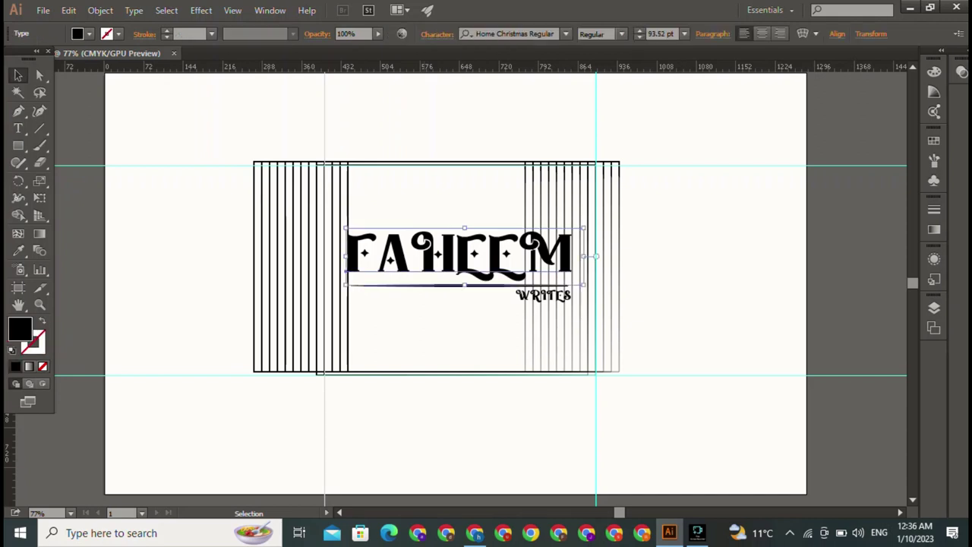
- Undo three more changes and shift WRITES left under the shorter underline
key("ctrl+z")
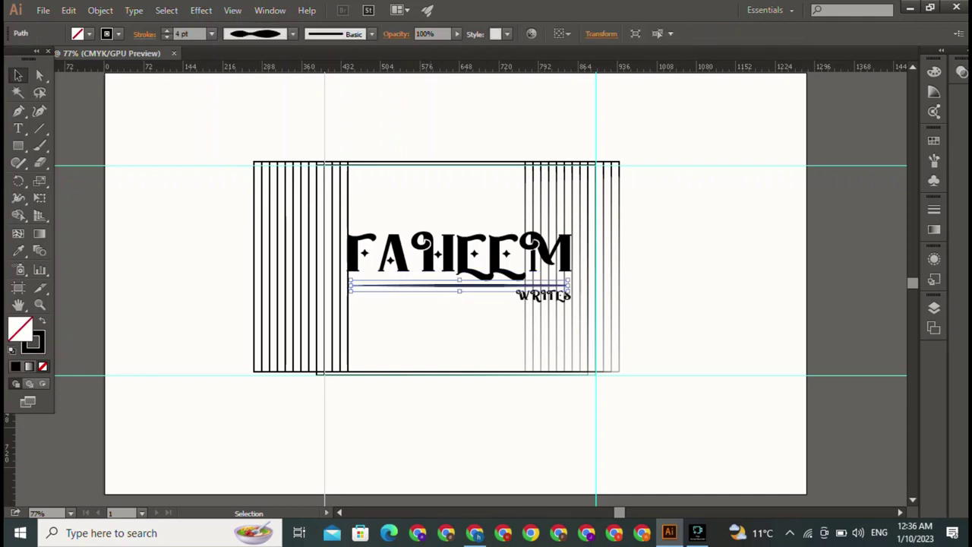
key("ctrl+z")
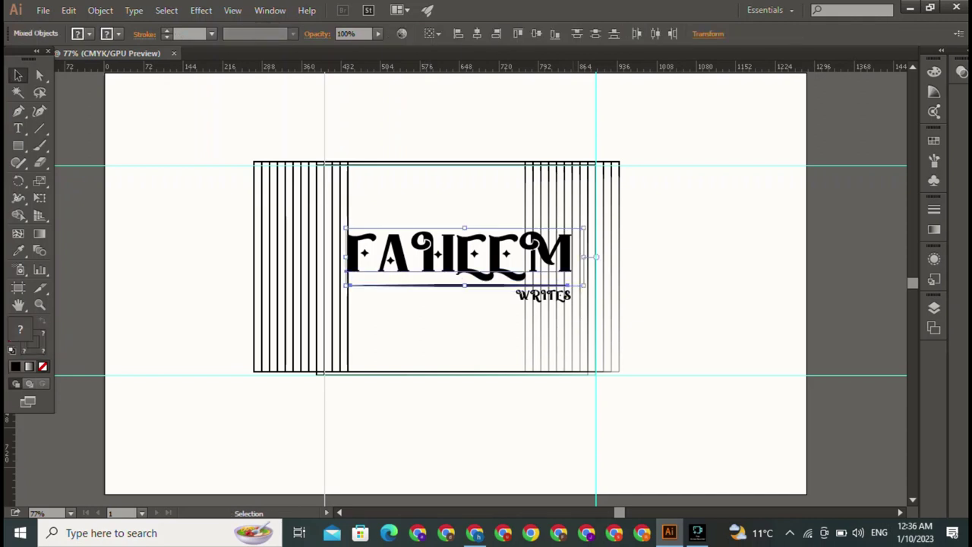
key("ctrl+z")
key("ctrl+z")
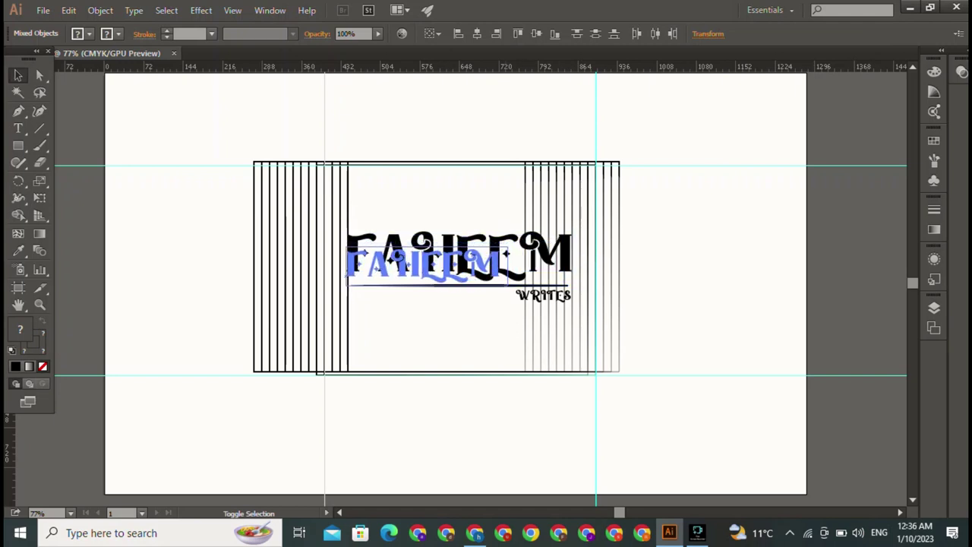
key("ctrl+z")
key("ctrl+z")
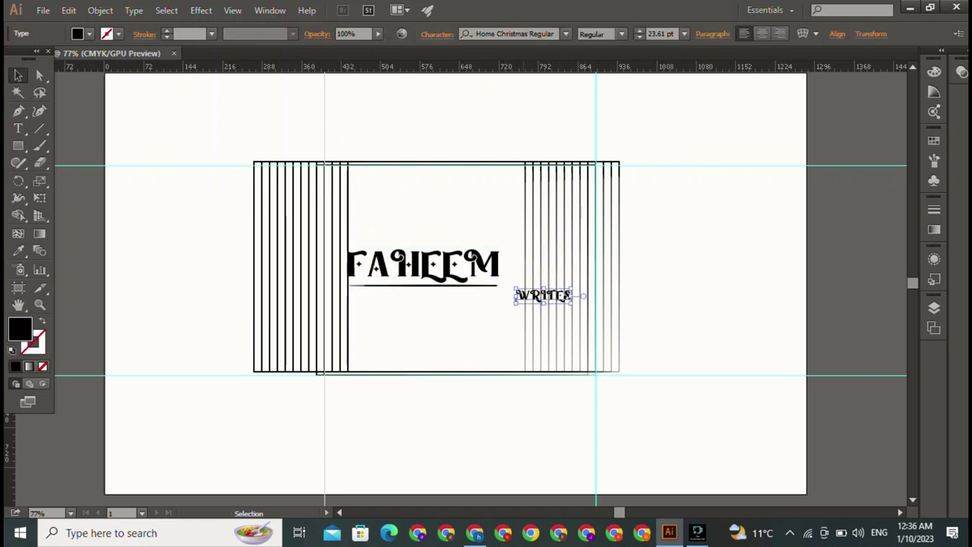
left_click_drag(541, 294, 474, 293)
key("ctrl+shift+a")
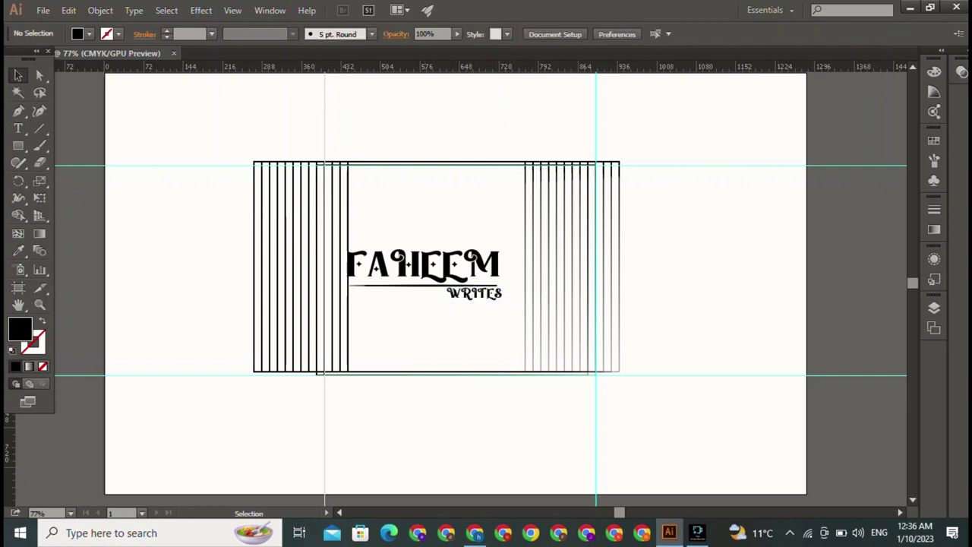
- Scale FAHEEM, its underline and WRITES down together and centre them in the frame
key("ctrl+a")
key("ctrl+z")
key("ctrl+z")
key("ctrl+z")
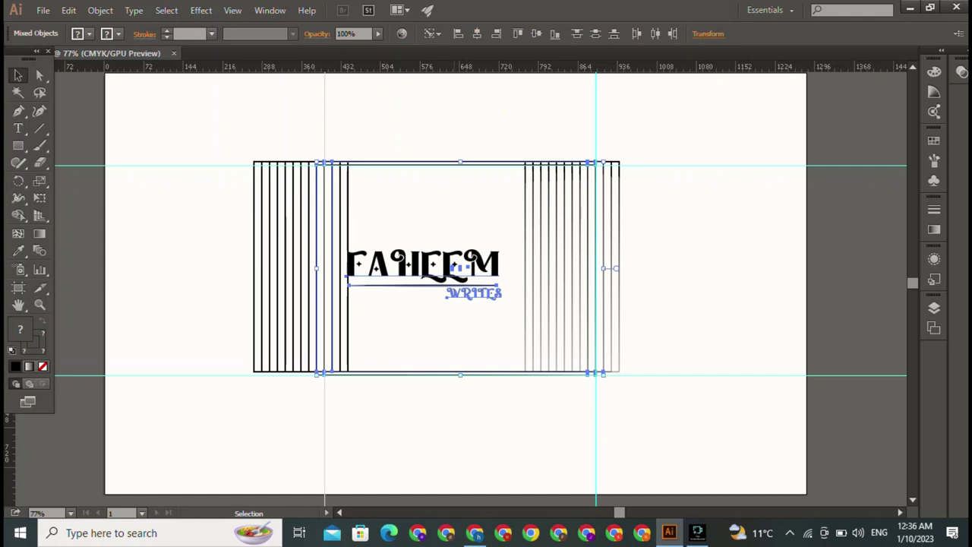
key("ctrl+shift+a")
left_click(422, 264, "shift")
left_click(426, 284, "shift")
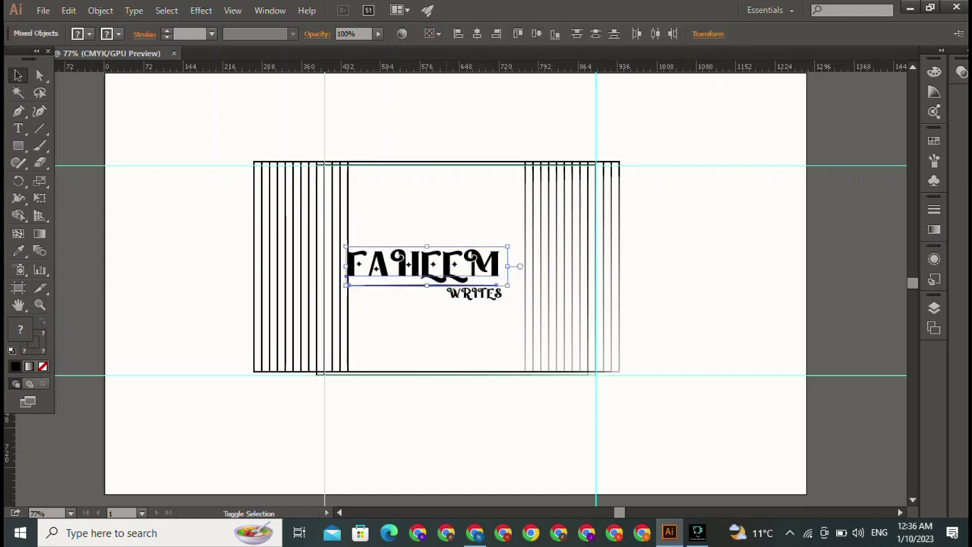
left_click(474, 293, "shift")
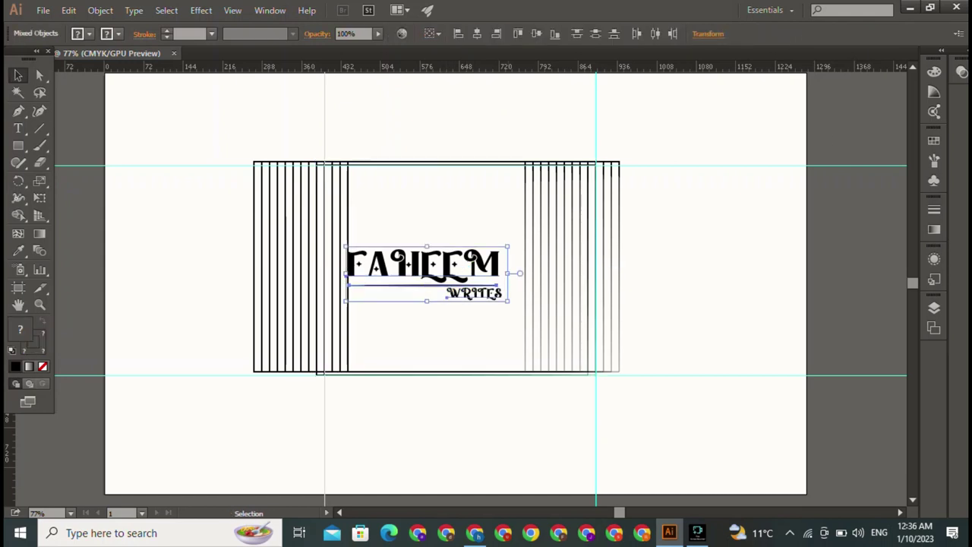
key("ctrl+shift+o")
left_click_drag(503, 248, 455, 261)
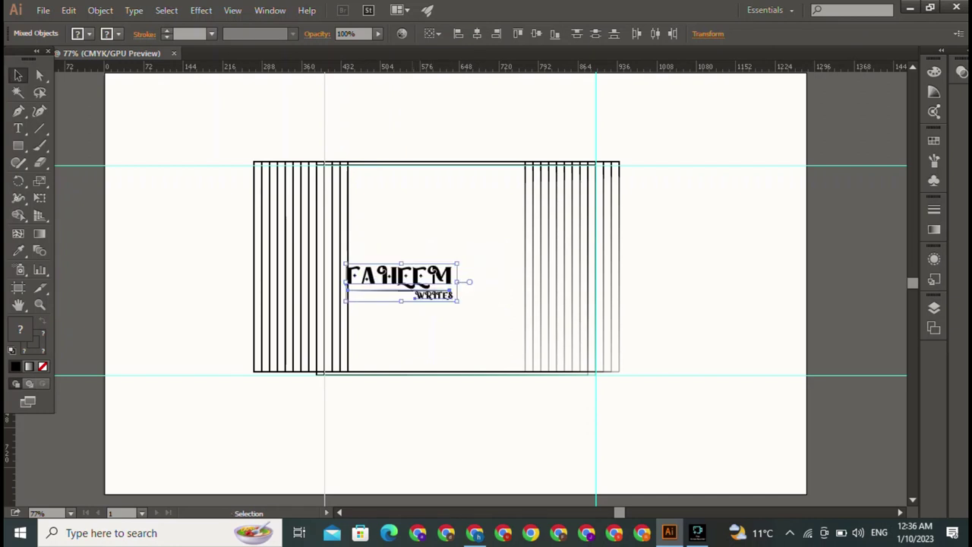
left_click_drag(402, 277, 455, 259)
left_click(448, 425)
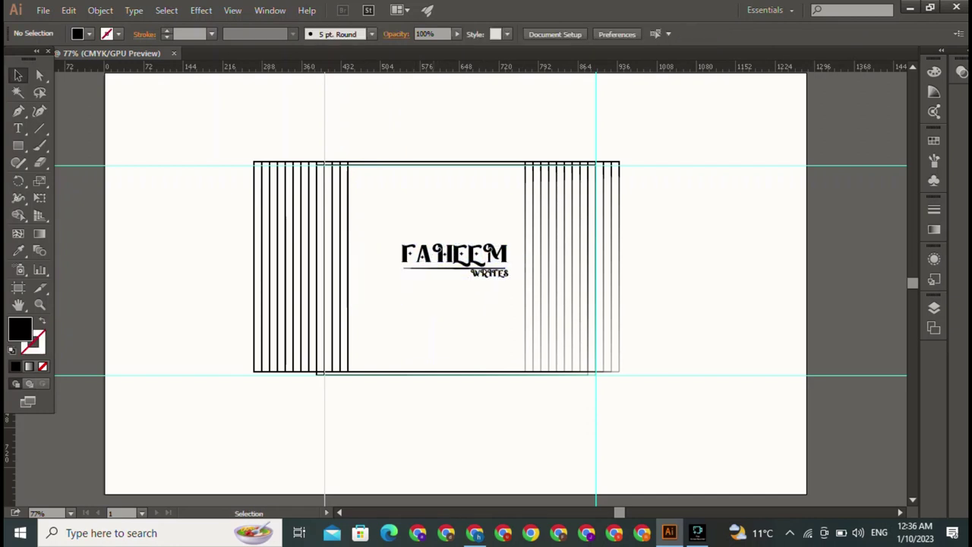
left_click_drag(422, 205, 449, 313)
left_click(448, 426)
- Bring the frame's inner rectangle in front of the stripe bands so its outline shows, then deselect
left_click_drag(208, 205, 348, 304)
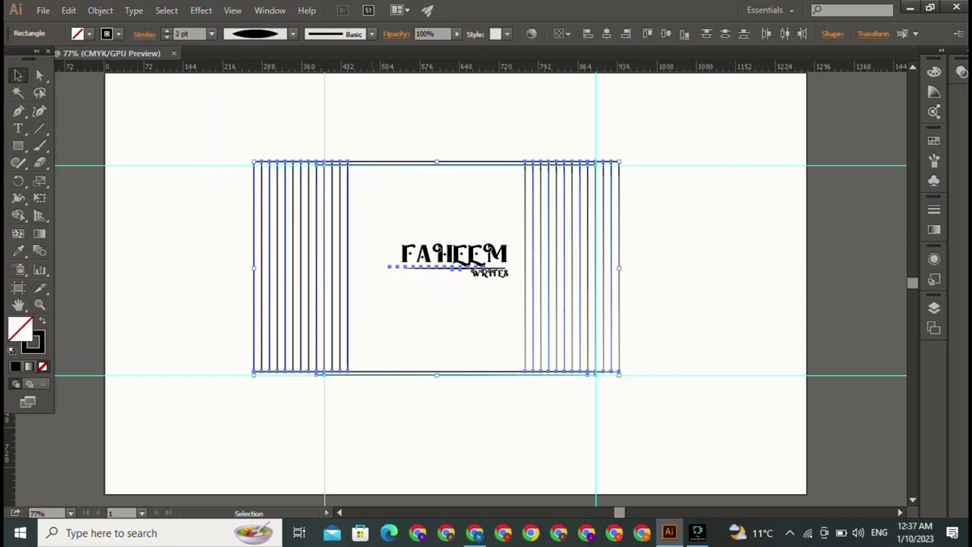
left_click(357, 312)
left_click(254, 265)
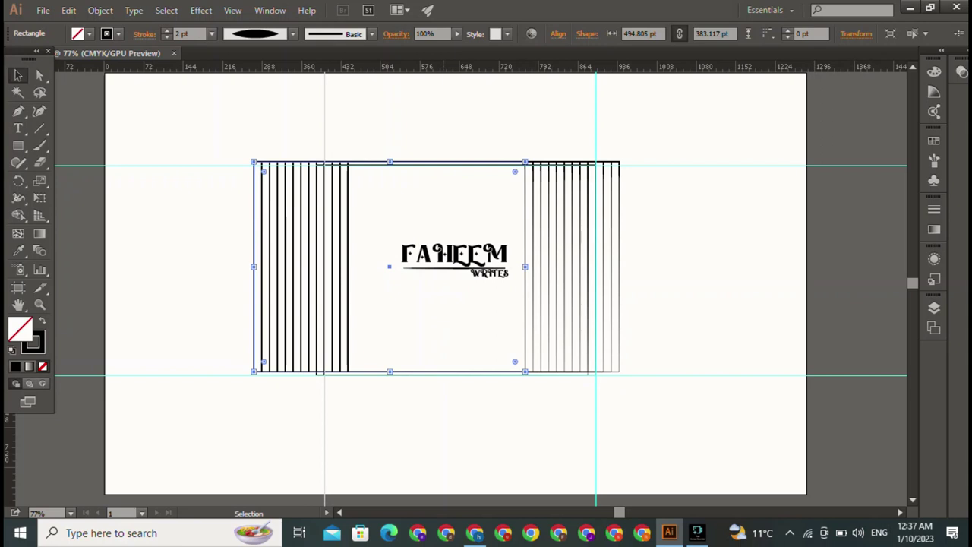
key("ctrl+shift+a")
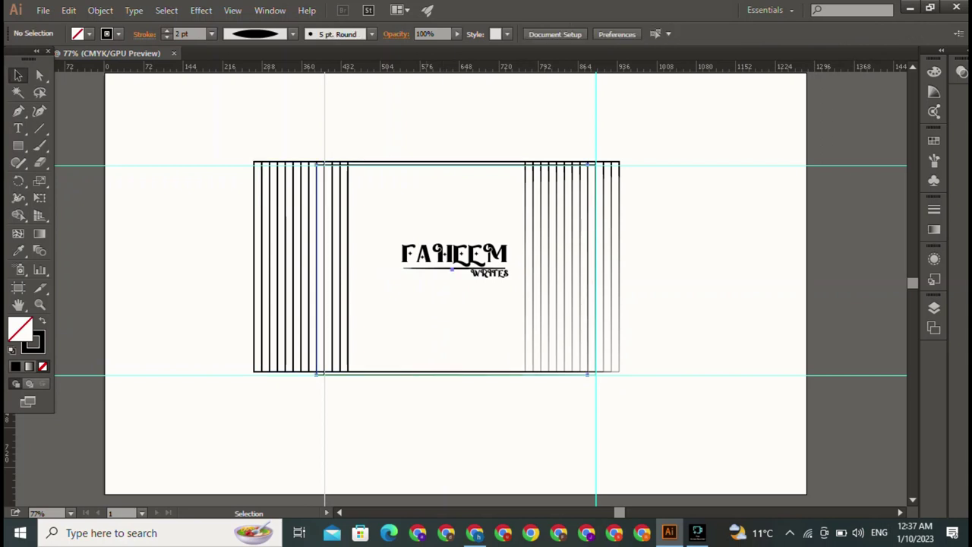
left_click(319, 163)
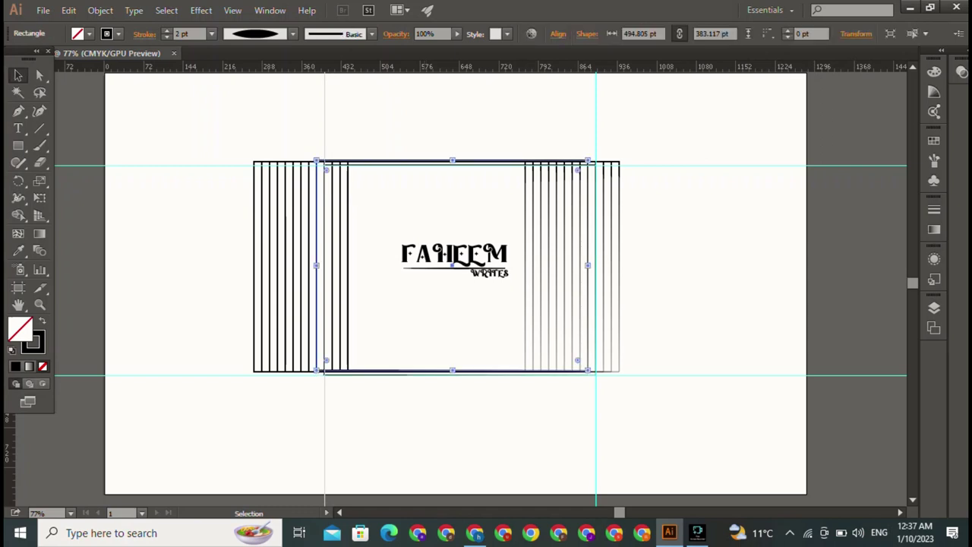
key("ctrl+shift+a")
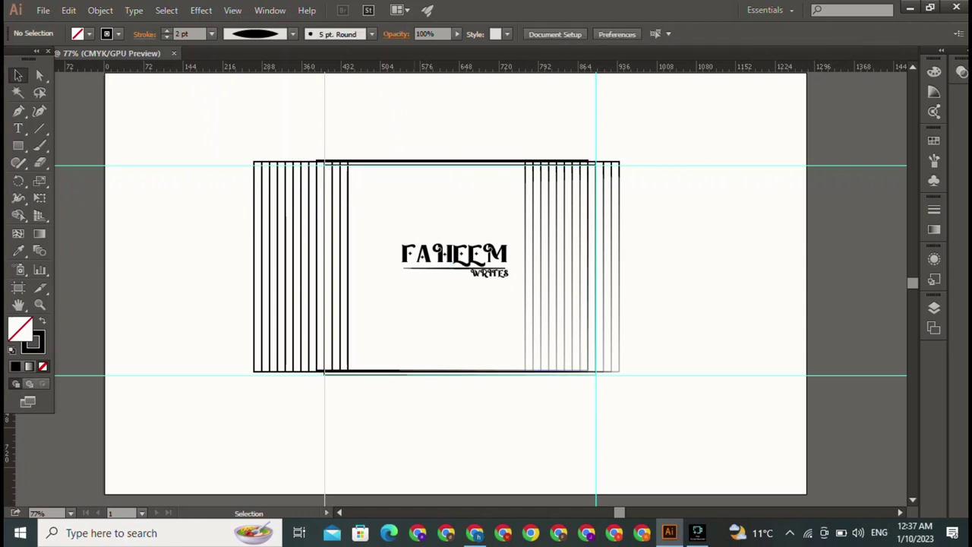
left_click(319, 163)
key("ctrl+shift+a")
- Enlarge the FAHEEM text and move it up toward the top of the frame
key("ctrl+a")
key("ctrl+shift+a")
left_click(456, 254)
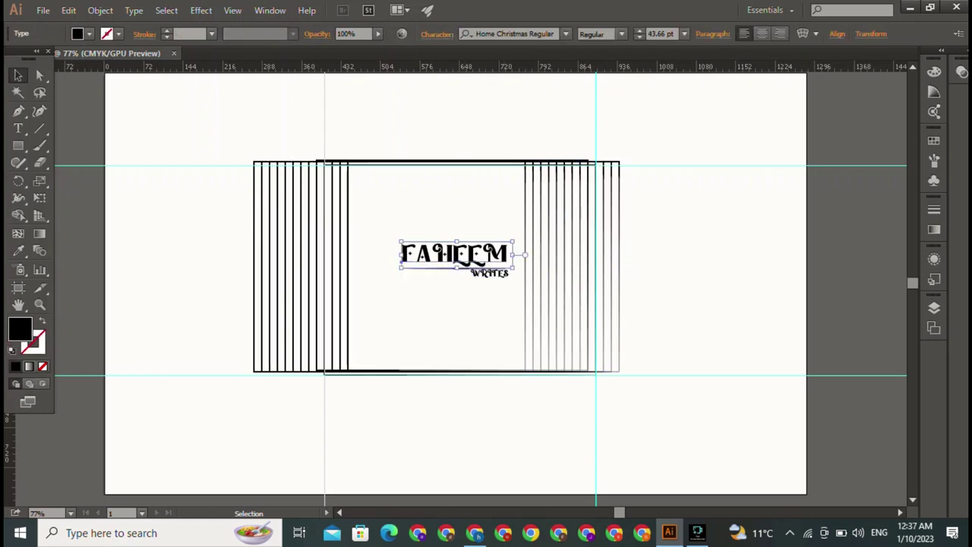
left_click_drag(514, 241, 539, 235)
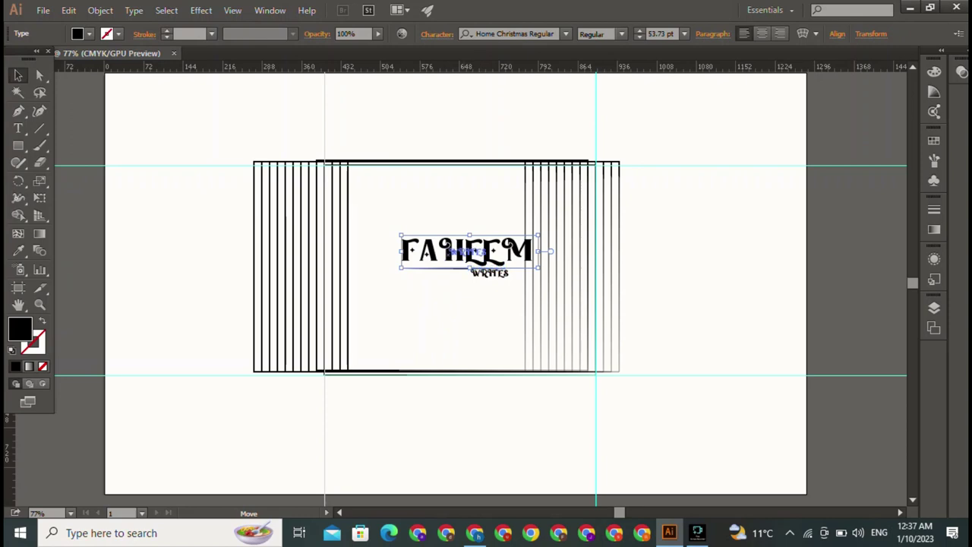
left_click(479, 272)
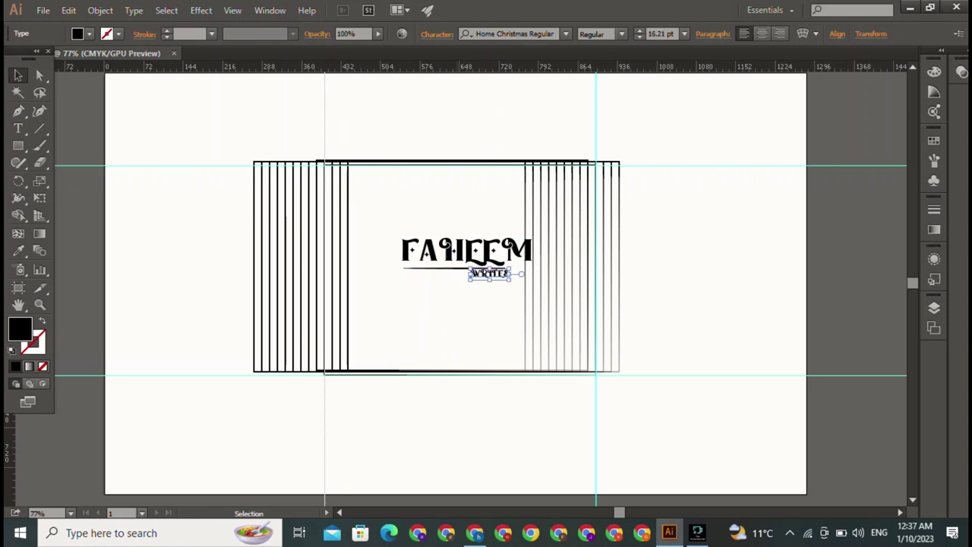
left_click_drag(467, 250, 434, 203)
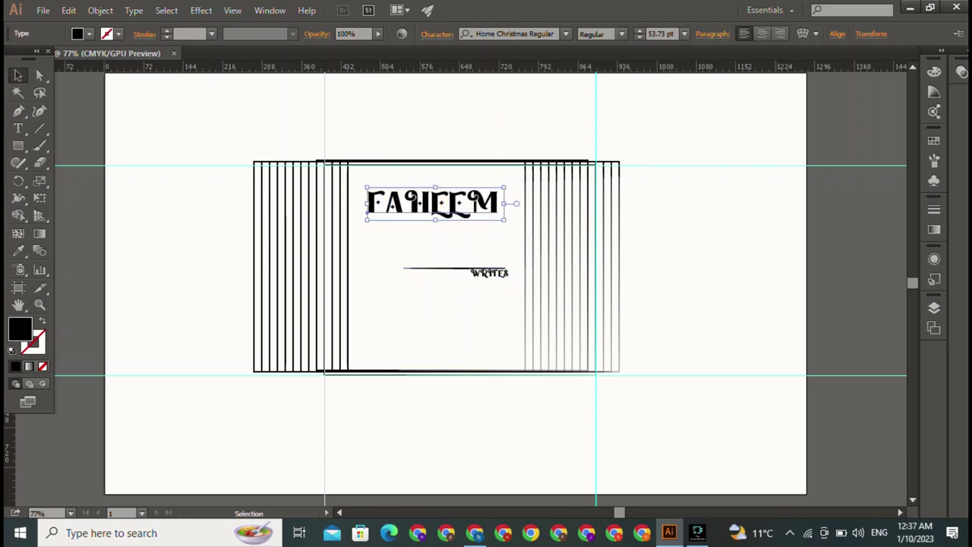
- Apply a 50% horizontal Bulge warp to FAHEEM and move it back to the frame centre
left_click(802, 34)
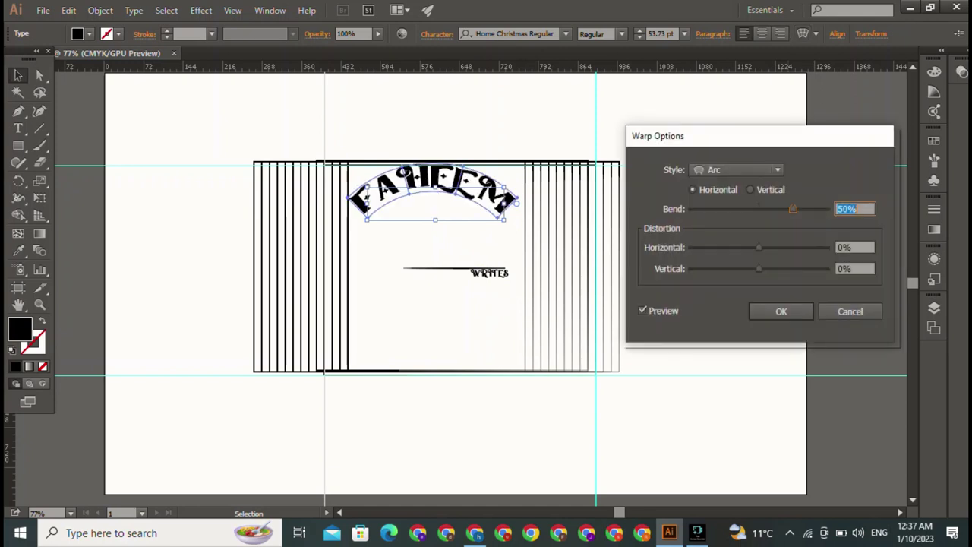
left_click(736, 169)
left_click(721, 235)
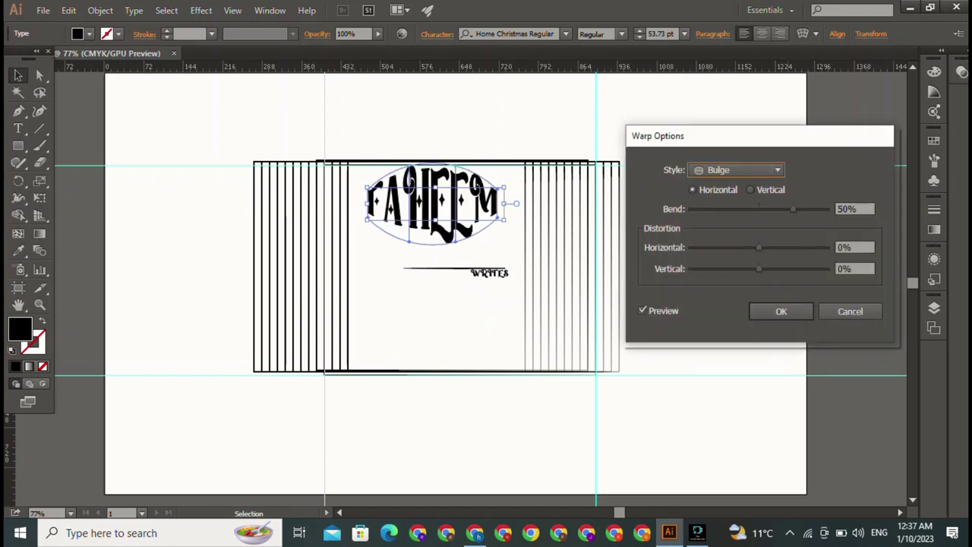
left_click(780, 312)
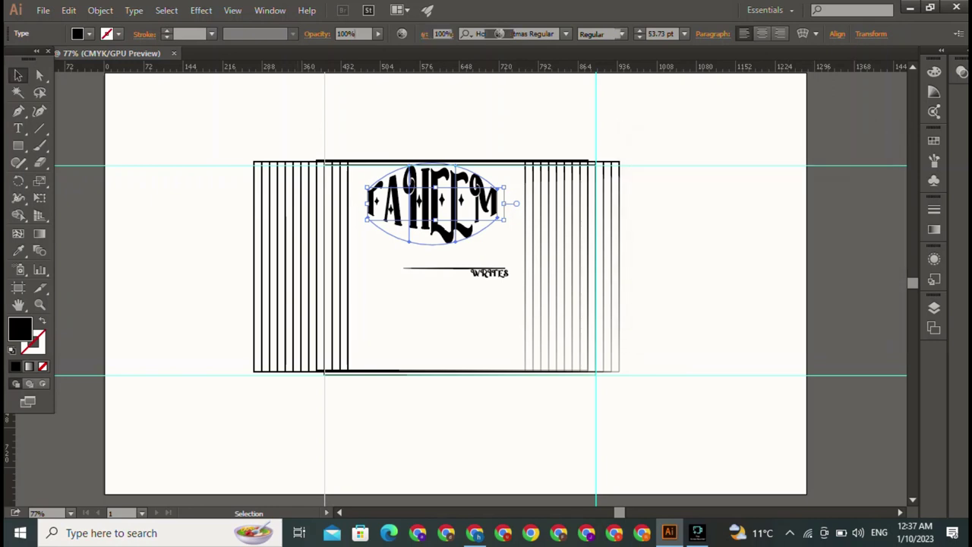
key("ctrl+shift+a")
left_click_drag(432, 202, 433, 253)
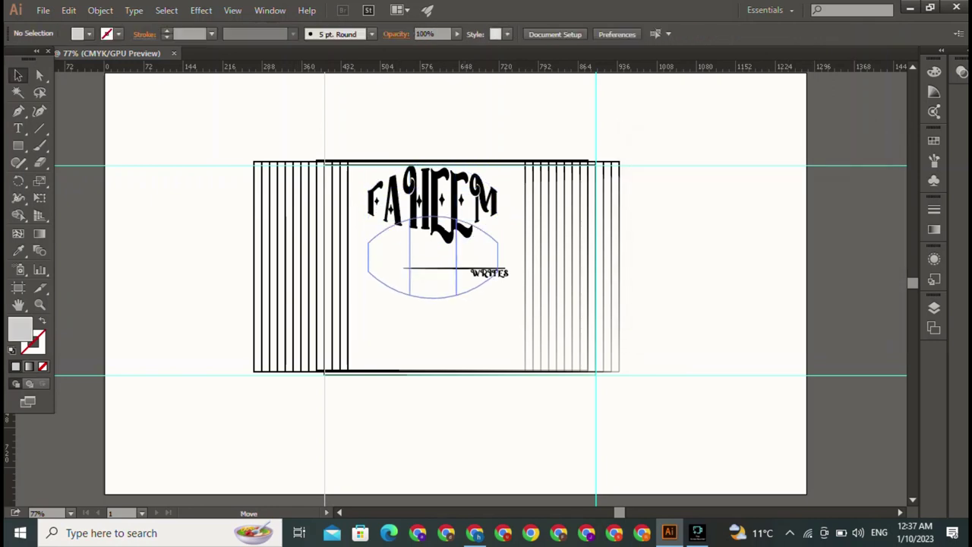
- Place the thin line beneath FAHEEM with WRITES just under it
key("ctrl+shift+a")
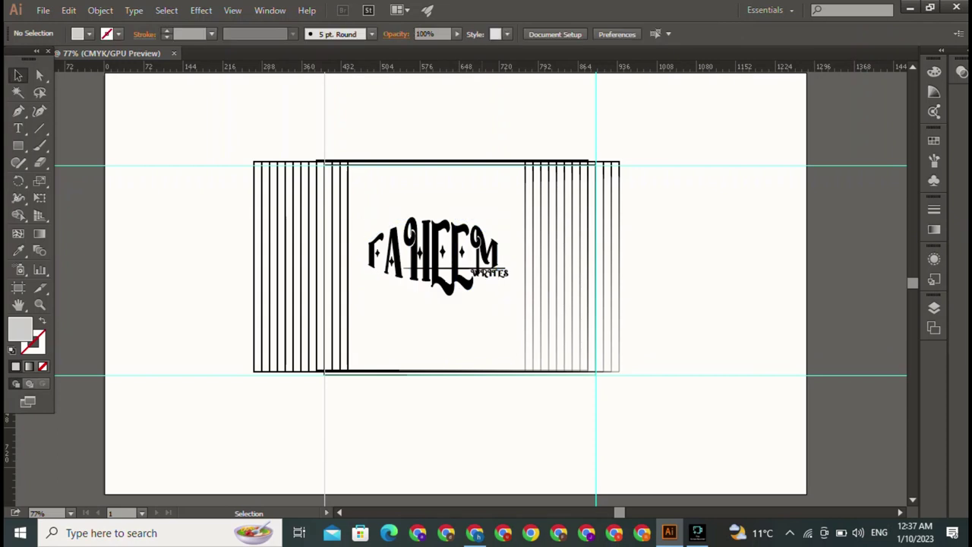
left_click_drag(488, 272, 444, 324)
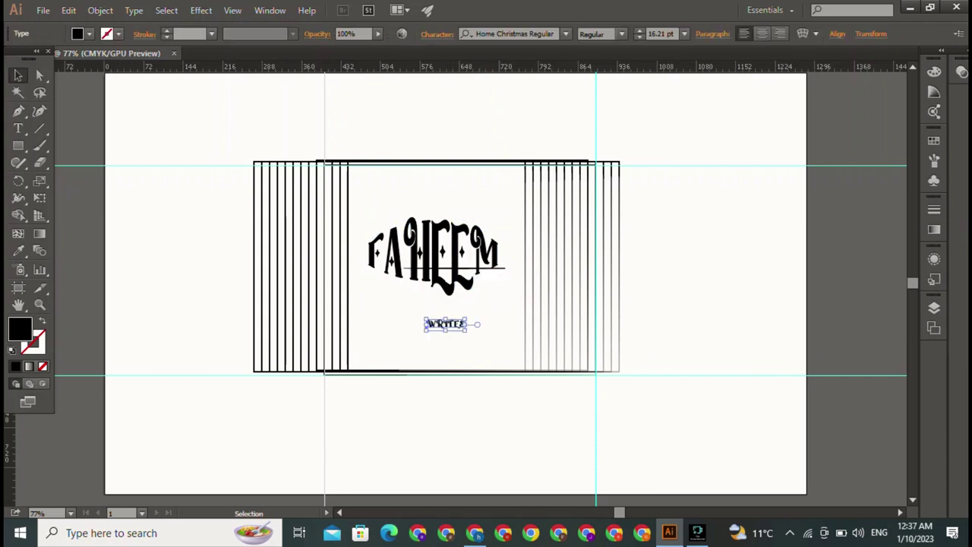
left_click_drag(450, 267, 429, 297)
key("ctrl+shift+a")
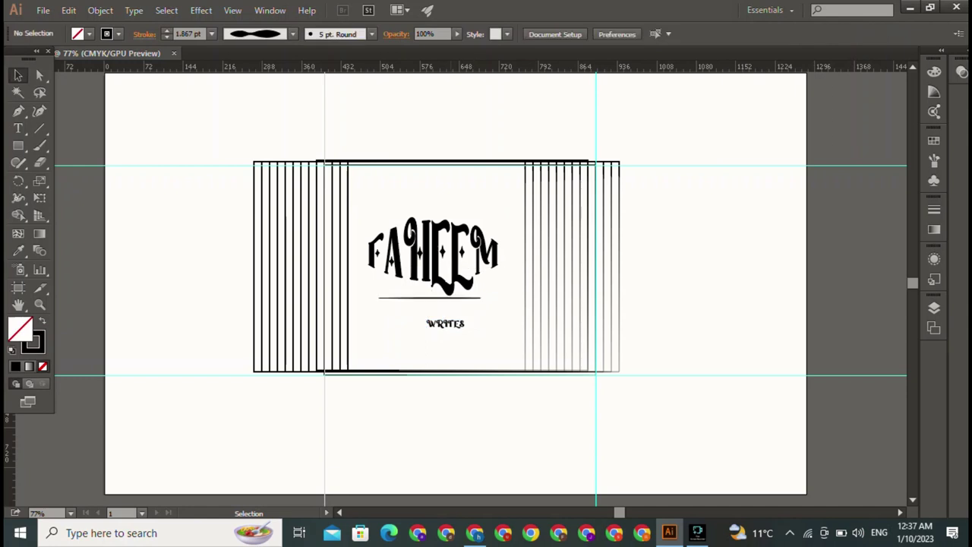
left_click_drag(445, 324, 460, 306)
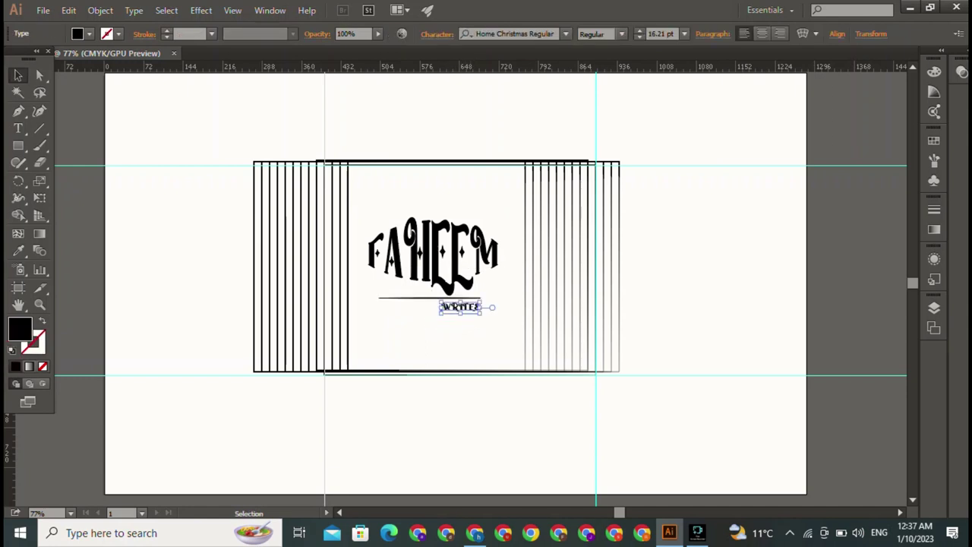
key("ctrl+shift+a")
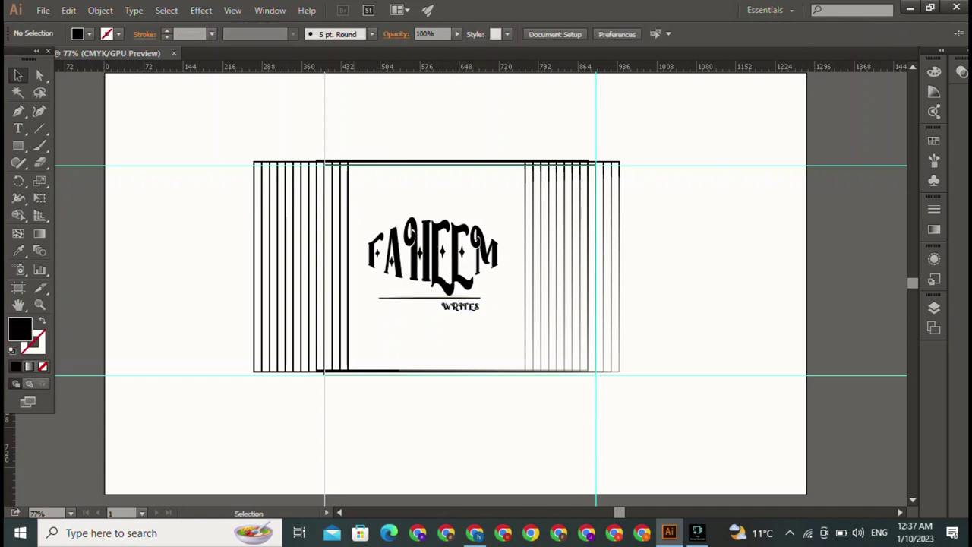
- Move the line above FAHEEM, paste a copy in front as the lower line, and nudge WRITES right
left_click(429, 297)
left_click_drag(429, 297, 431, 213)
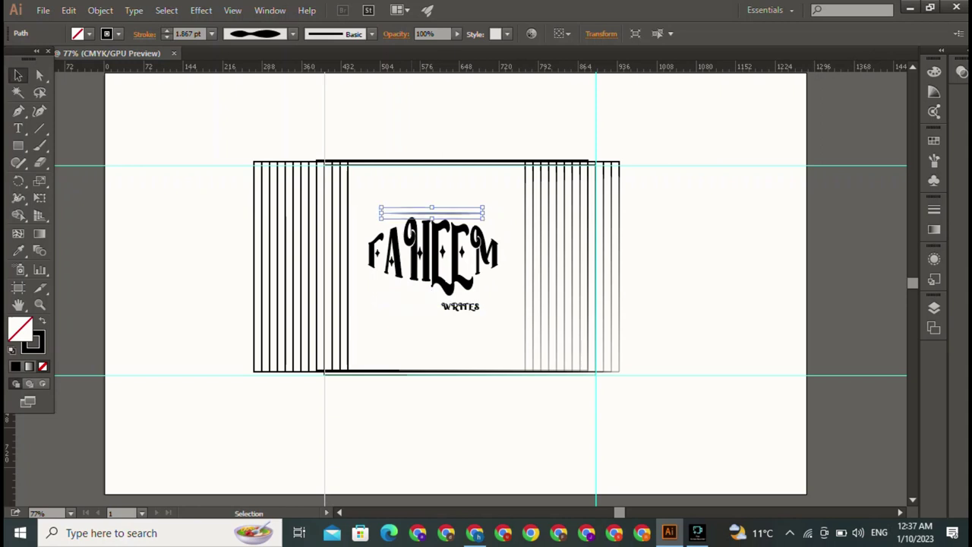
key("ctrl+f")
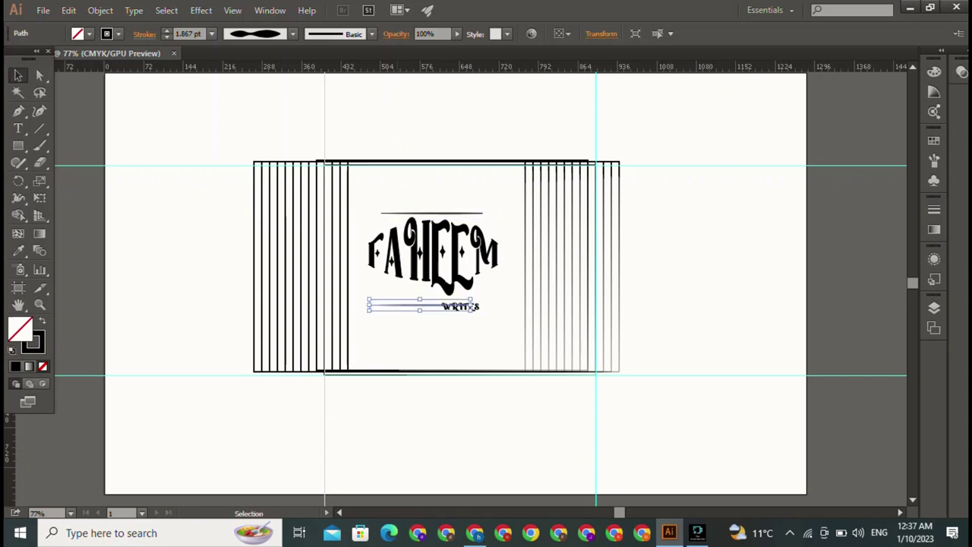
left_click_drag(425, 305, 426, 297)
key("ctrl+shift+a")
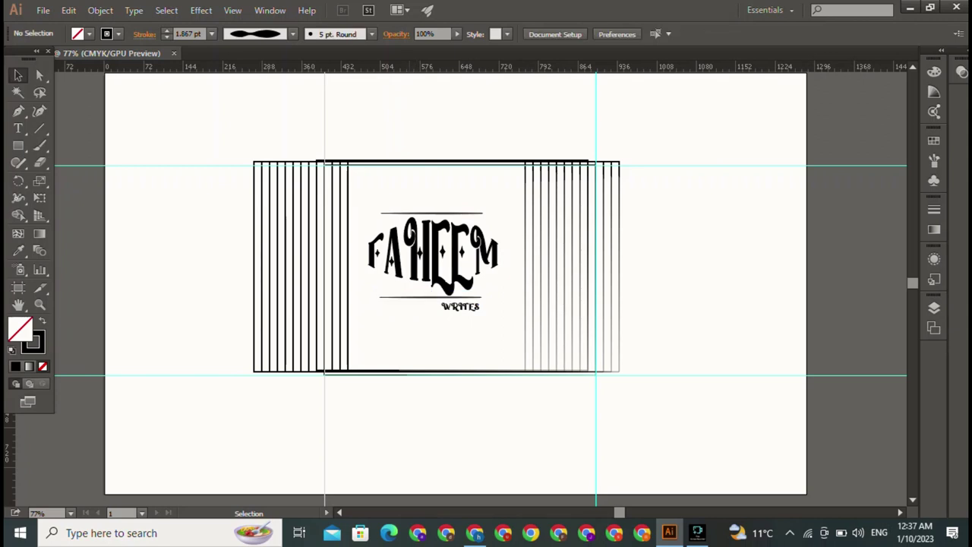
left_click_drag(460, 306, 468, 303)
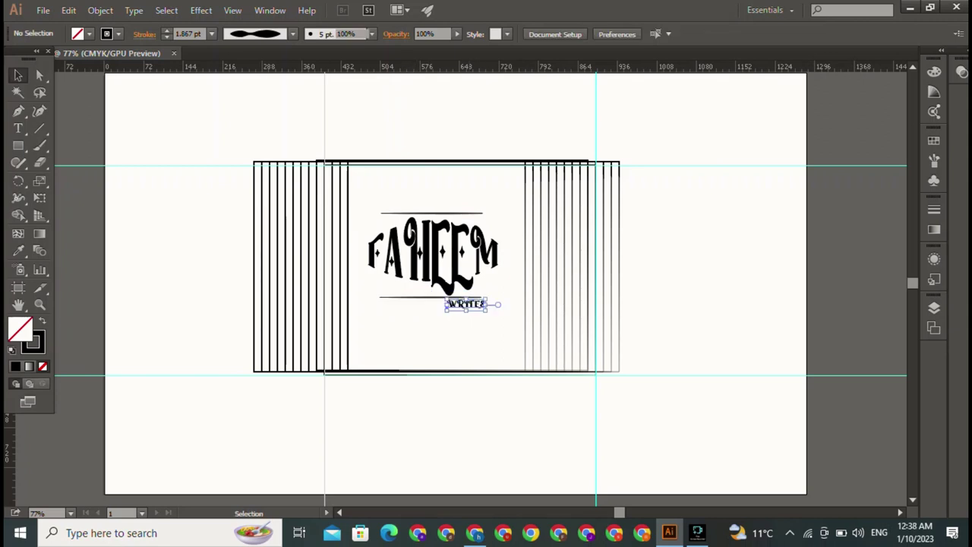